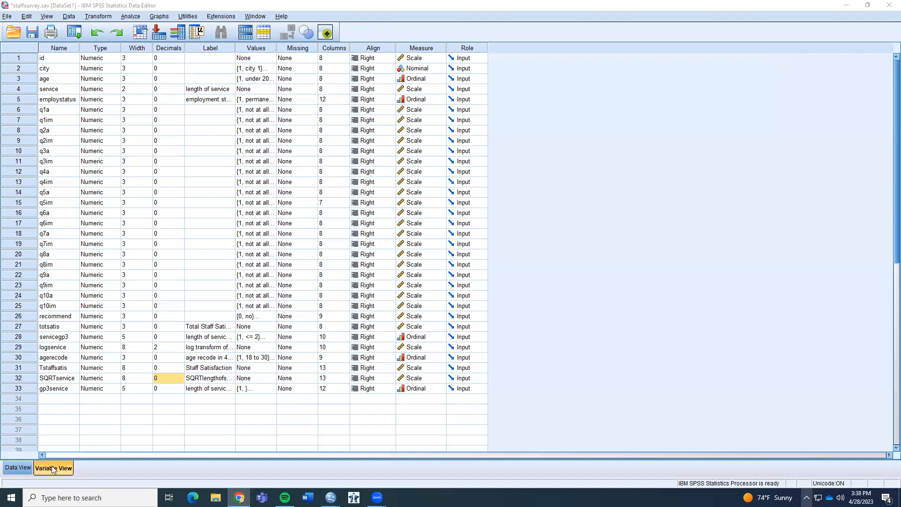
Step: Reset the Compute Variable settings and define the target variable Tstaffsatis with the label Staff Satisfaction
click(98, 18)
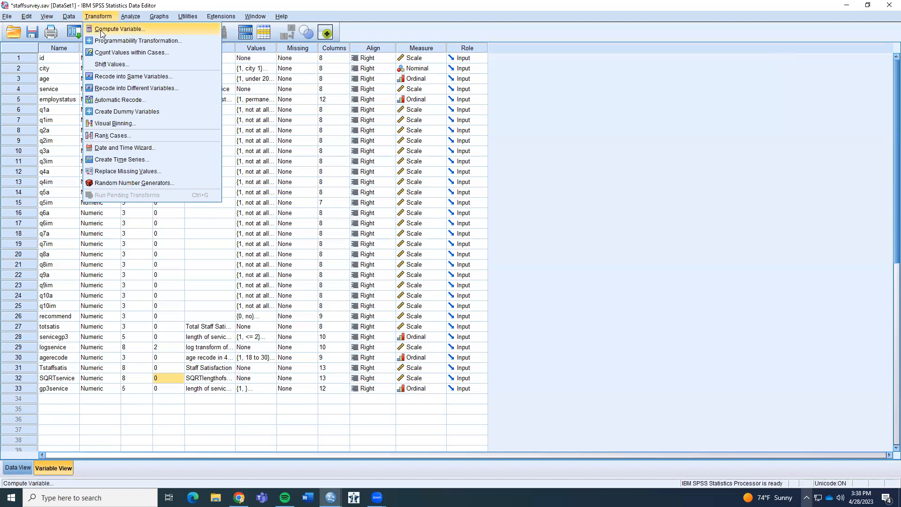
click(101, 31)
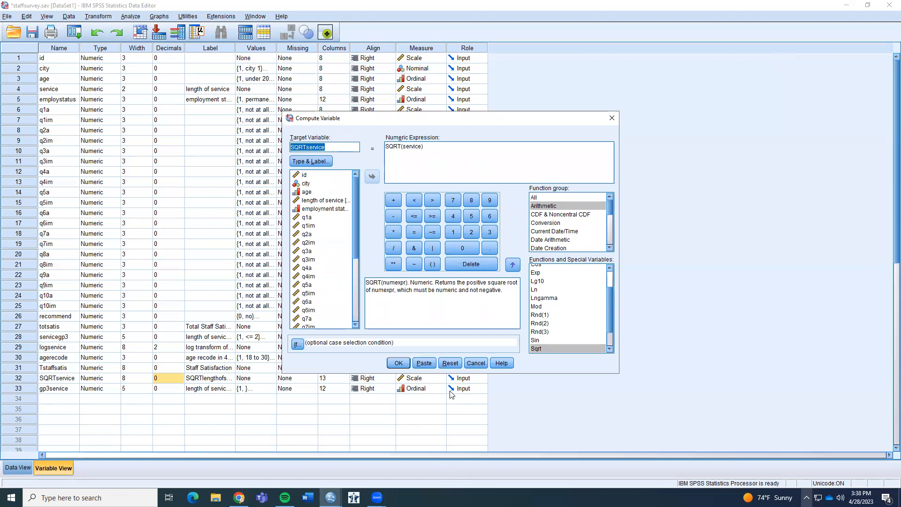
click(450, 366)
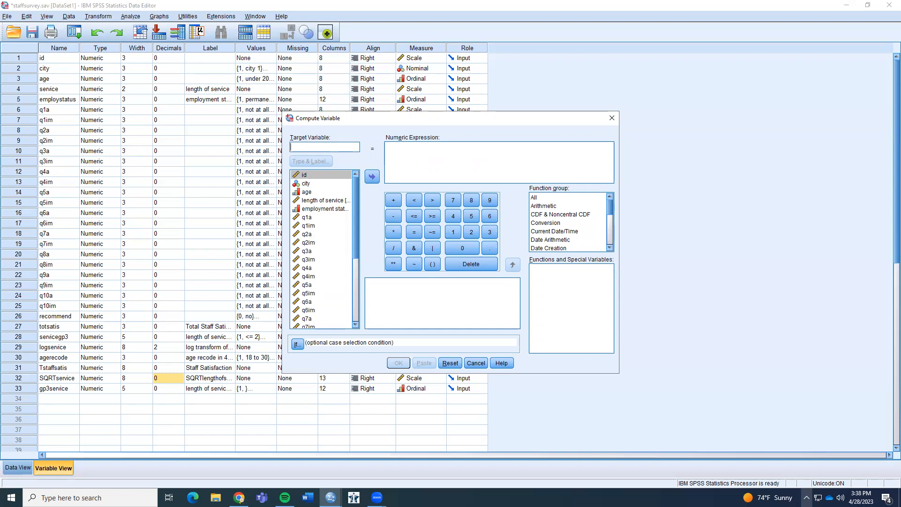
text(T)
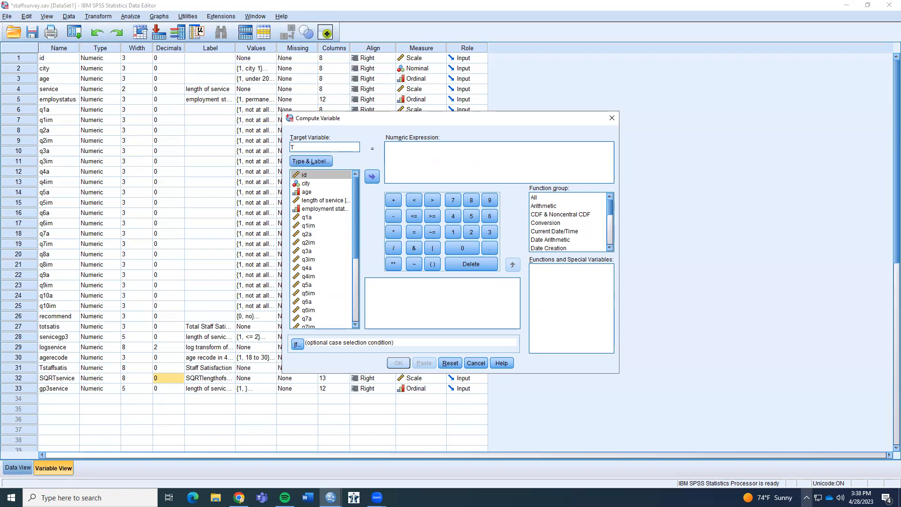
text(staffsatis)
click(319, 162)
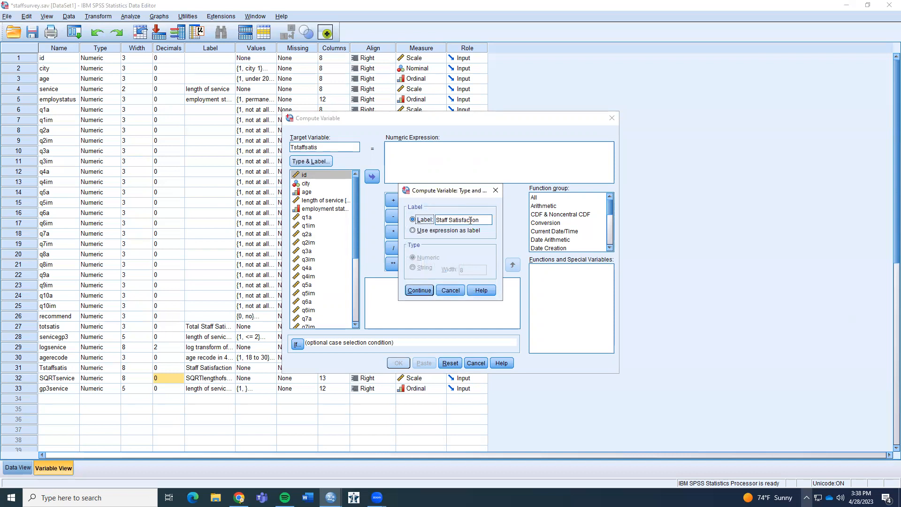
click(419, 290)
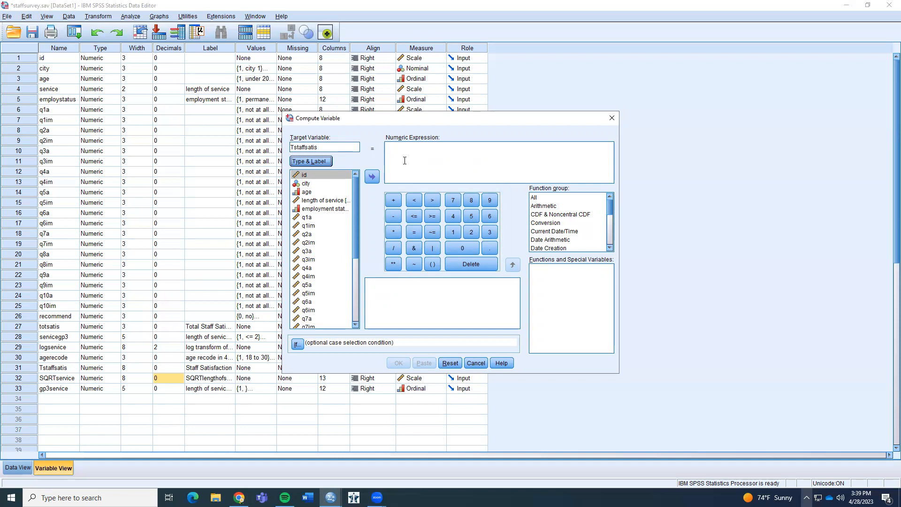
Step: Build the numeric expression q1a + q2a + q10a for Tstaffsatis, and cancel the computation
click(307, 218)
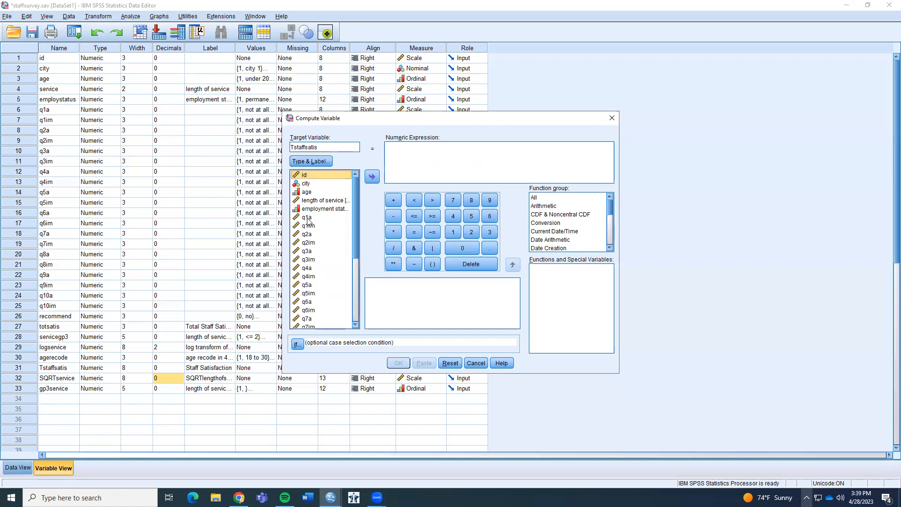
click(373, 177)
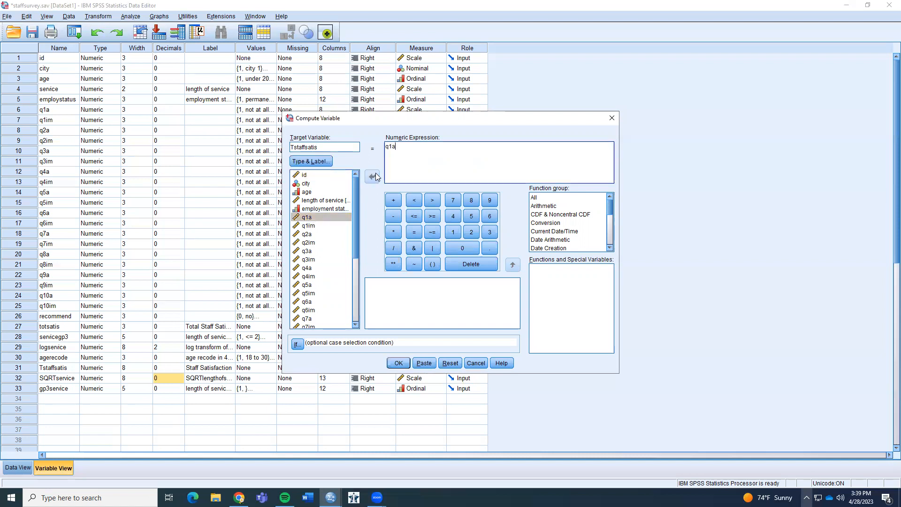
click(390, 202)
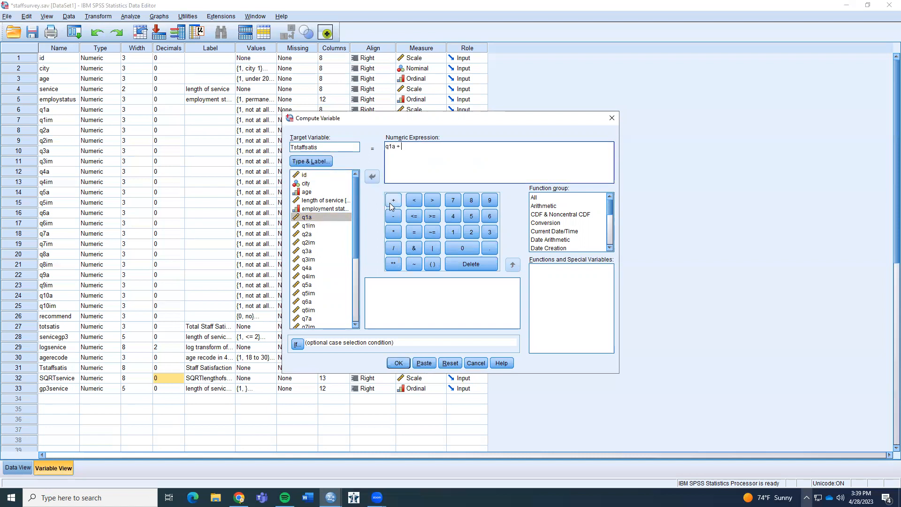
click(310, 236)
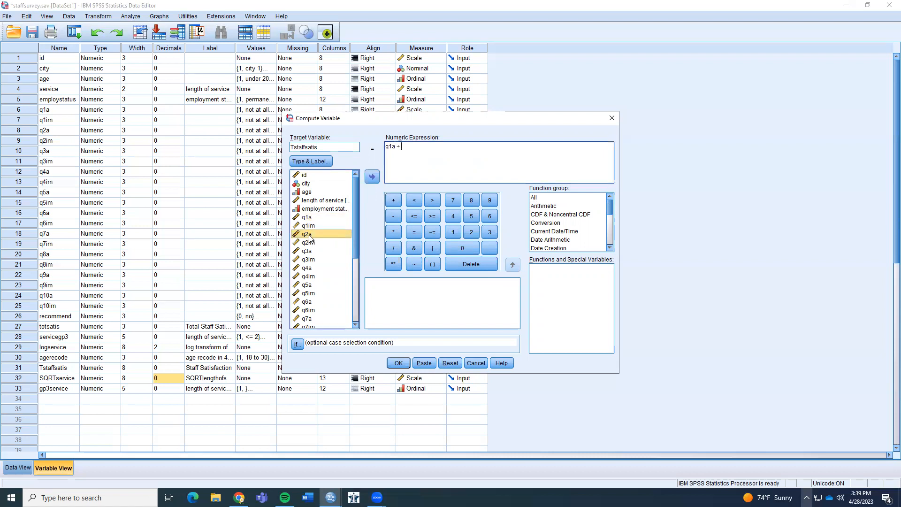
click(373, 177)
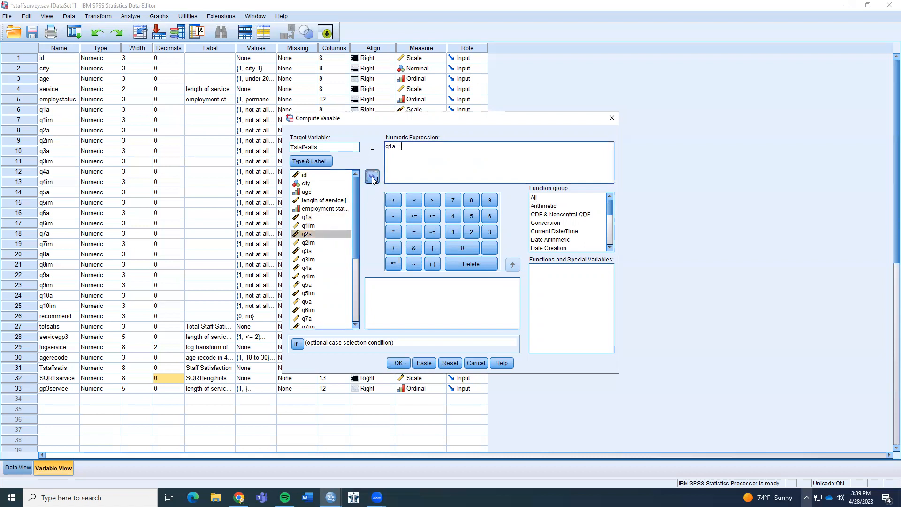
click(394, 201)
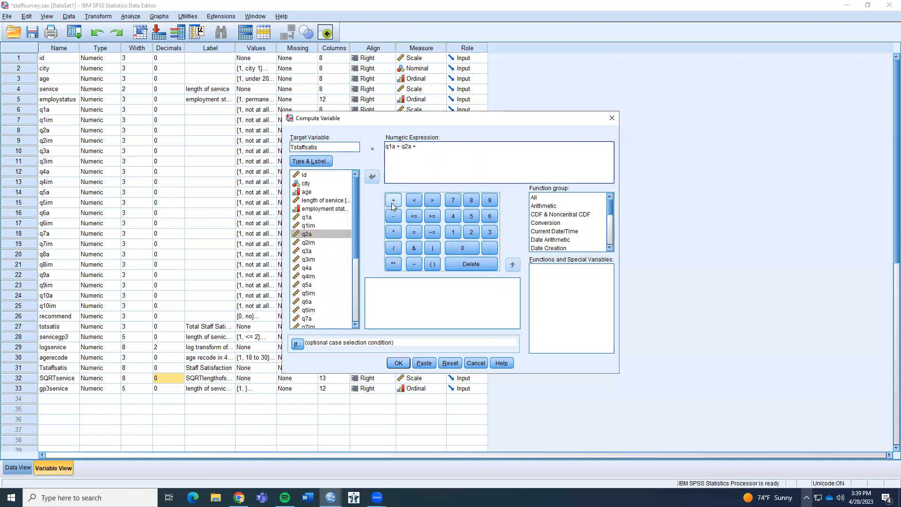
scroll(344, 294, down, 2)
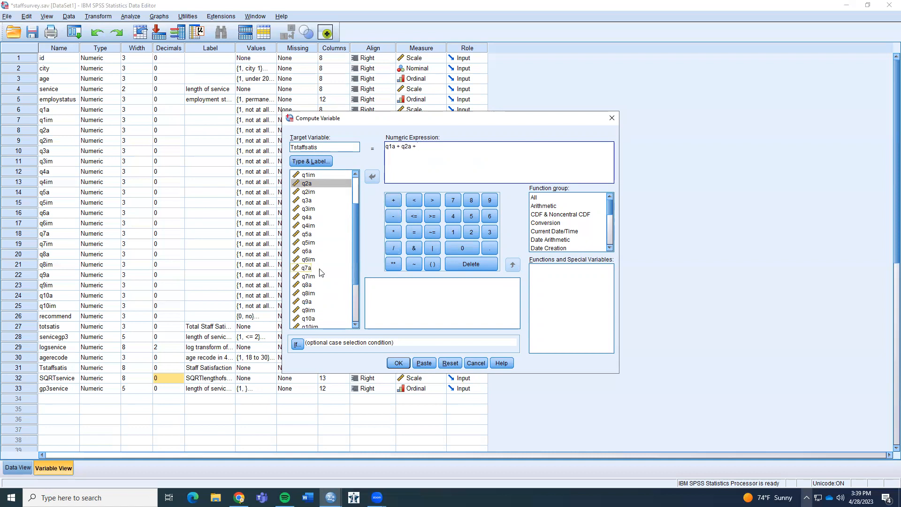
click(308, 320)
click(373, 177)
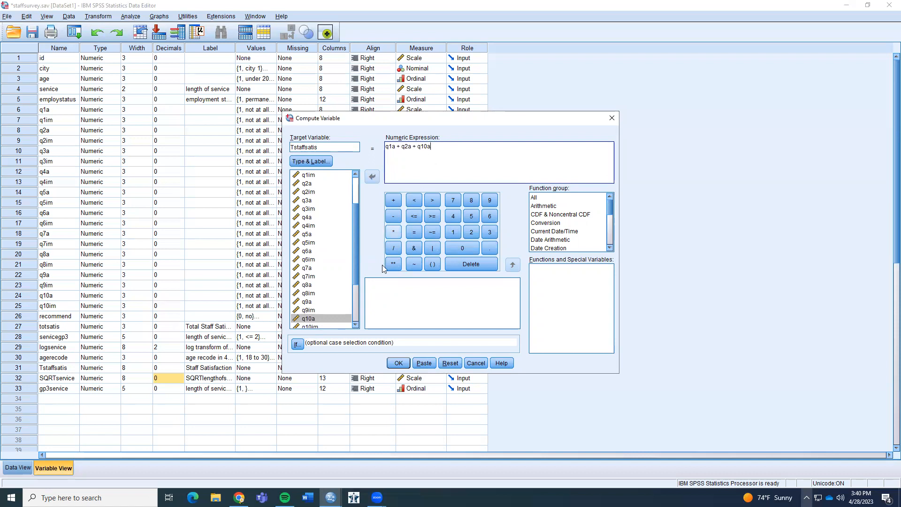
click(475, 364)
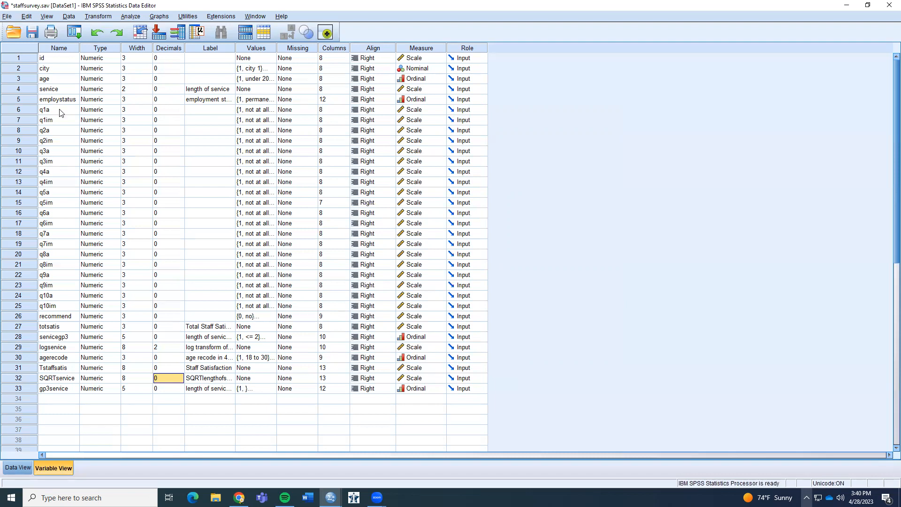
Step: Choose Total Staff Satisfaction Scale and Staff Satisfaction as variables for a Descriptives analysis, and reset the selection
click(127, 19)
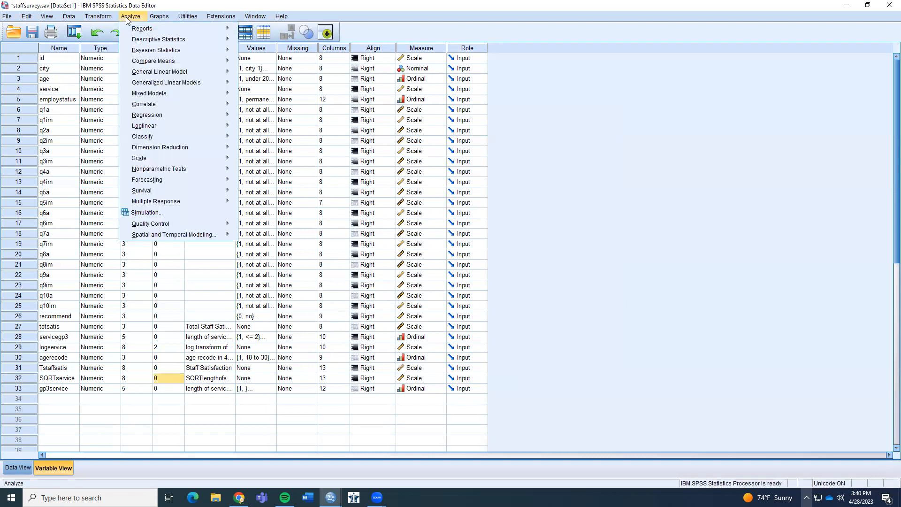
mouse_move(142, 43)
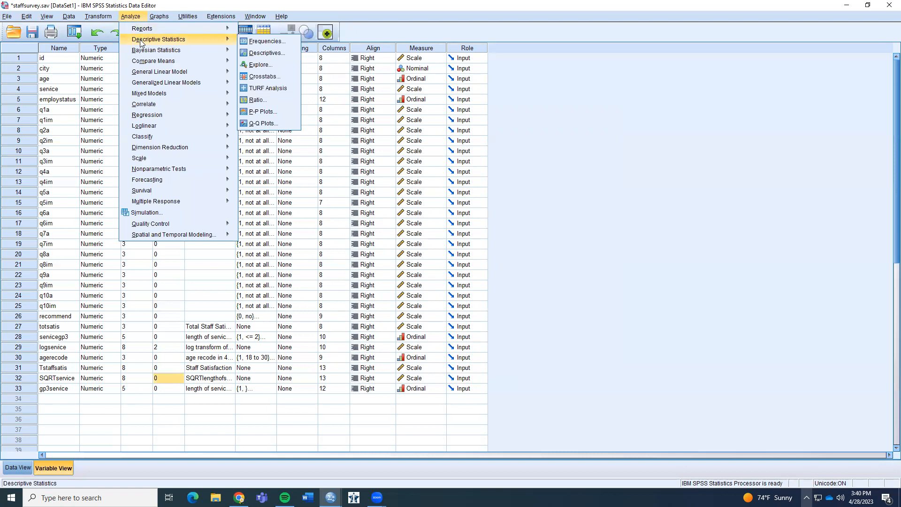
click(259, 54)
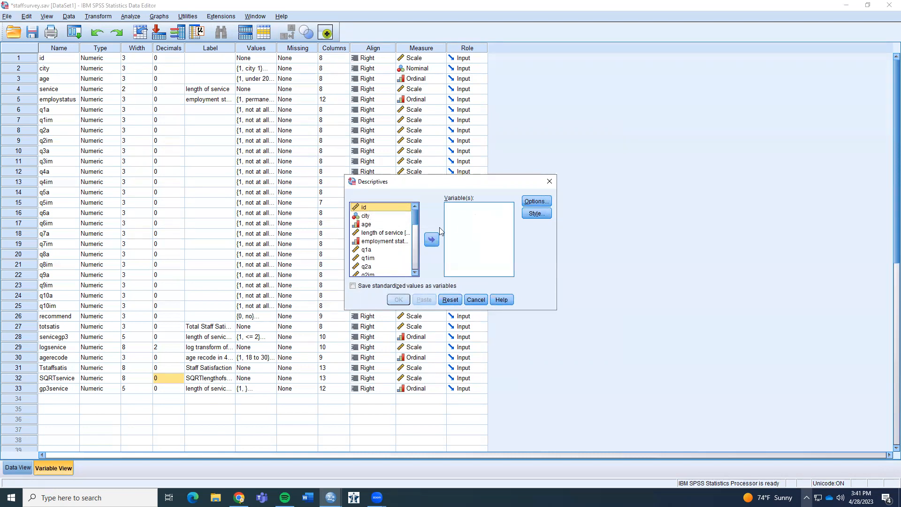
scroll(390, 241, down, 7)
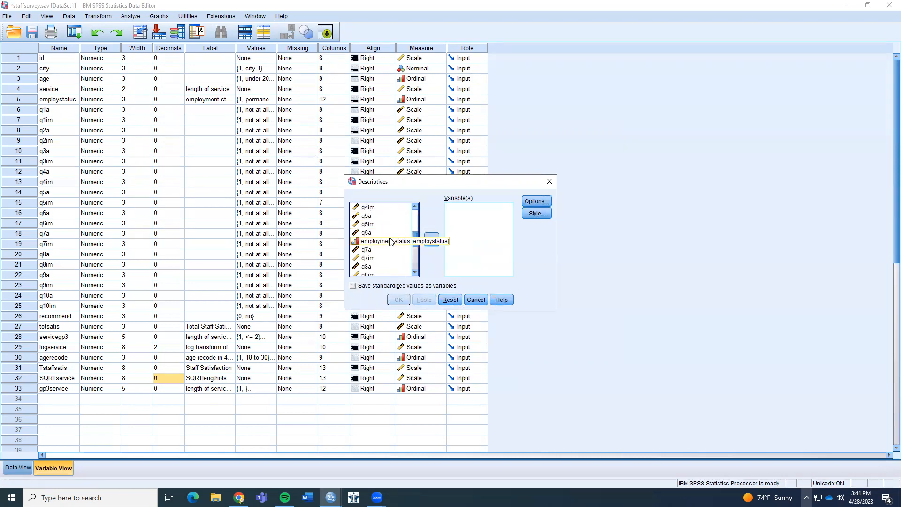
click(388, 251)
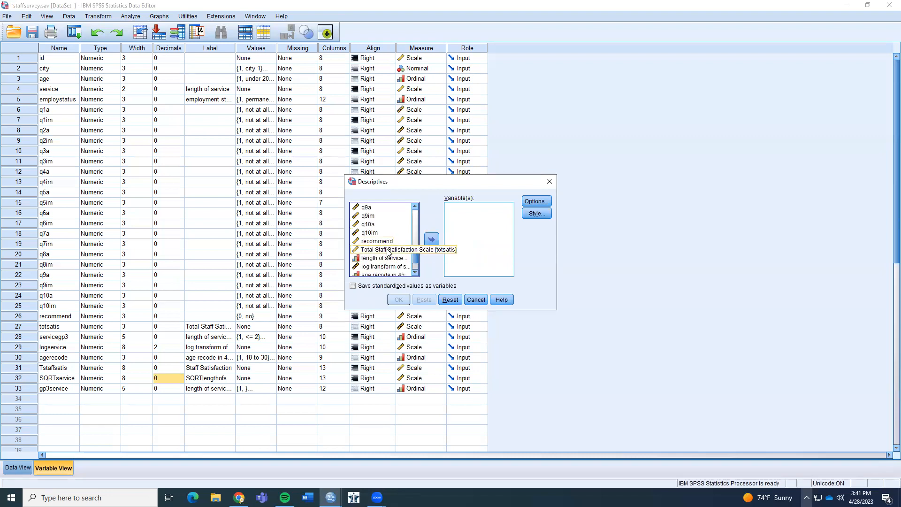
click(432, 240)
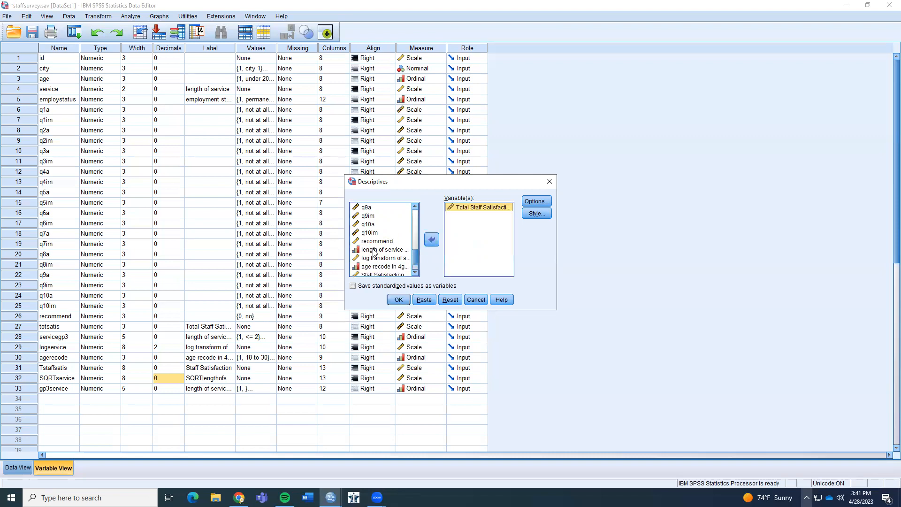
scroll(375, 253, down, 1)
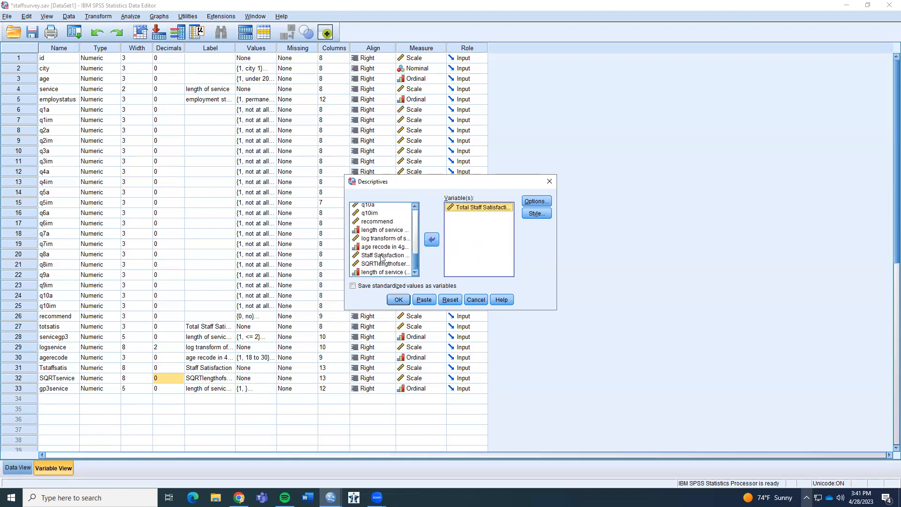
click(381, 256)
click(432, 240)
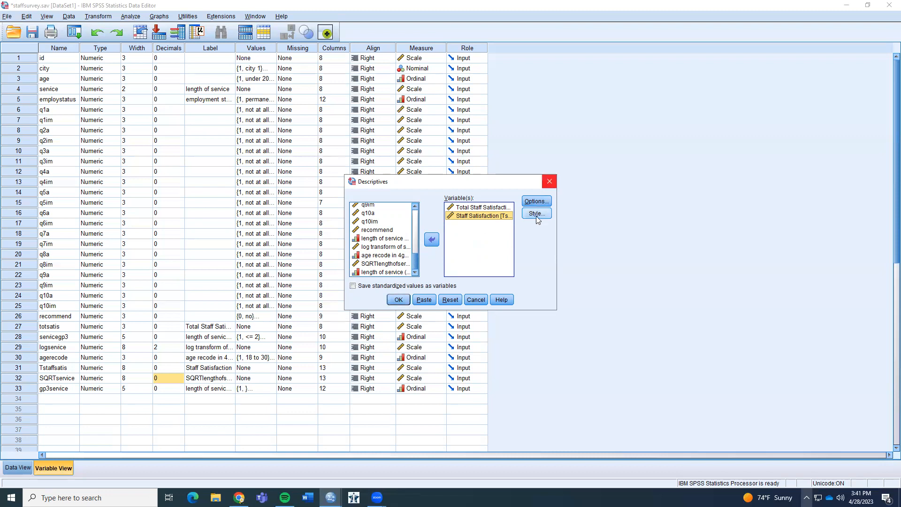
click(448, 303)
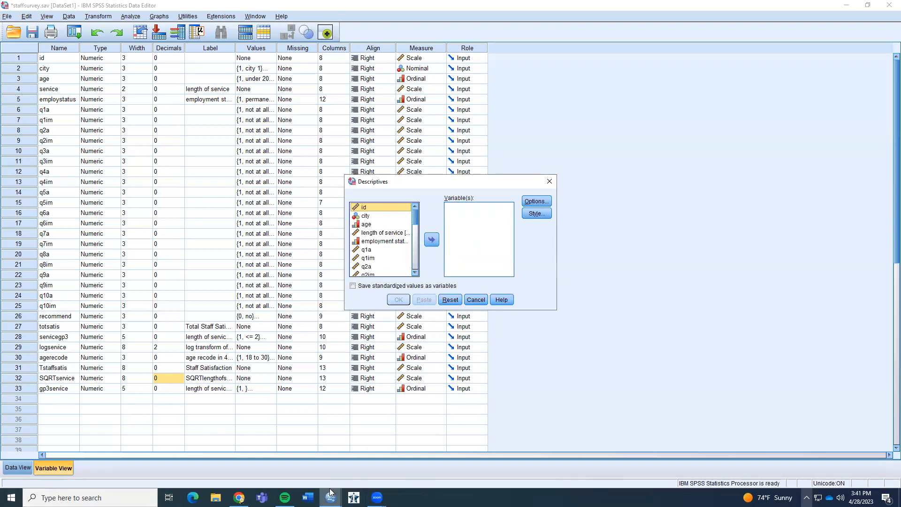
Step: Examine the Descriptive Statistics table for the two staff satisfaction variables in the output document, and dismiss the output and Descriptives dialog
mouse_move(332, 495)
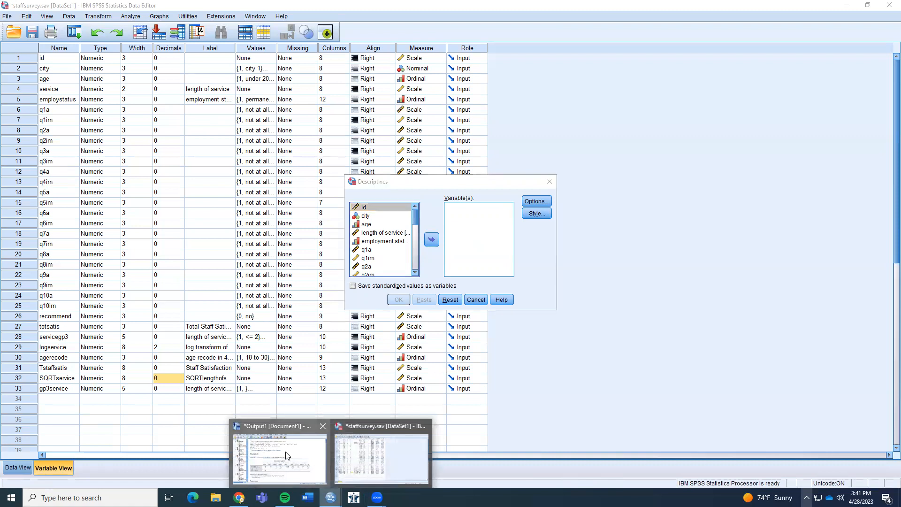
click(279, 453)
scroll(621, 202, down, 1)
scroll(621, 203, up, 1)
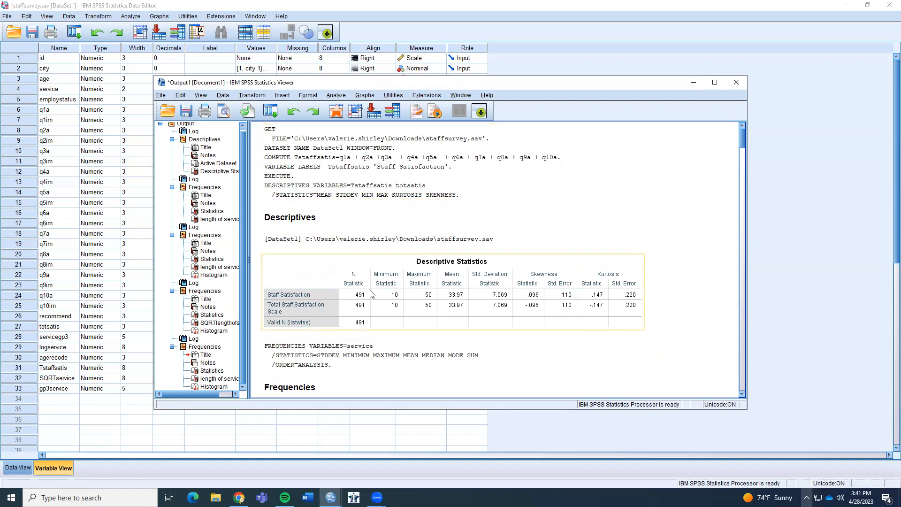
scroll(511, 345, down, 1)
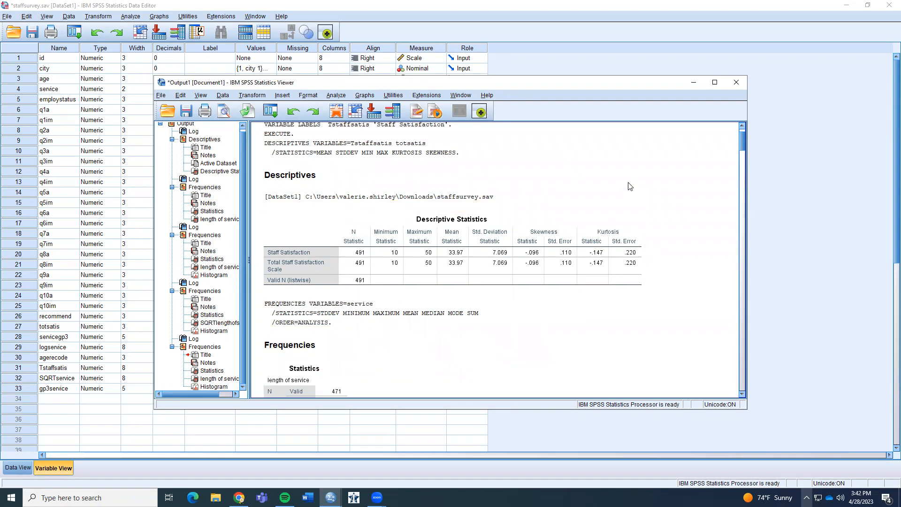
click(531, 235)
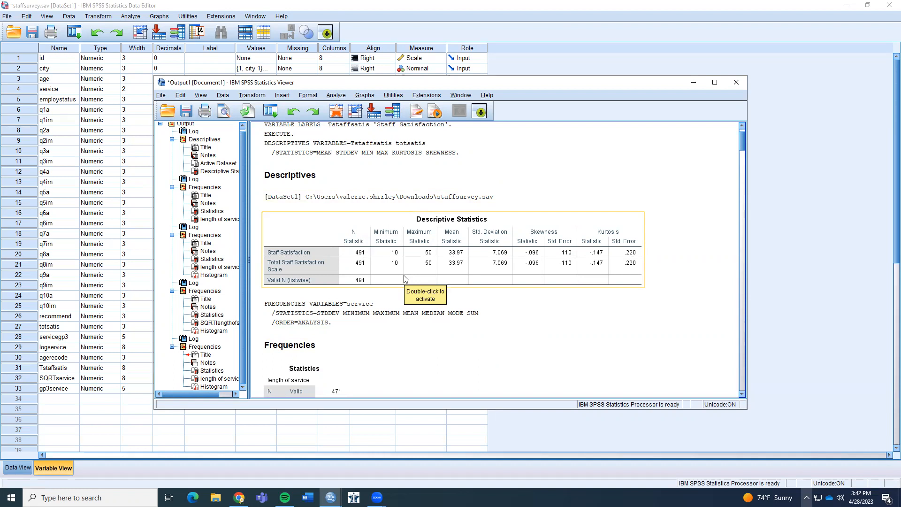
click(447, 209)
click(452, 217)
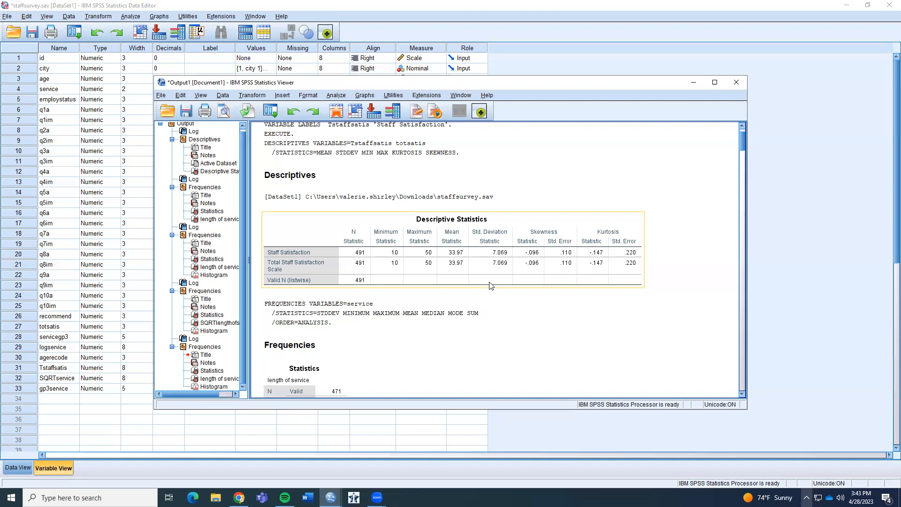
click(699, 190)
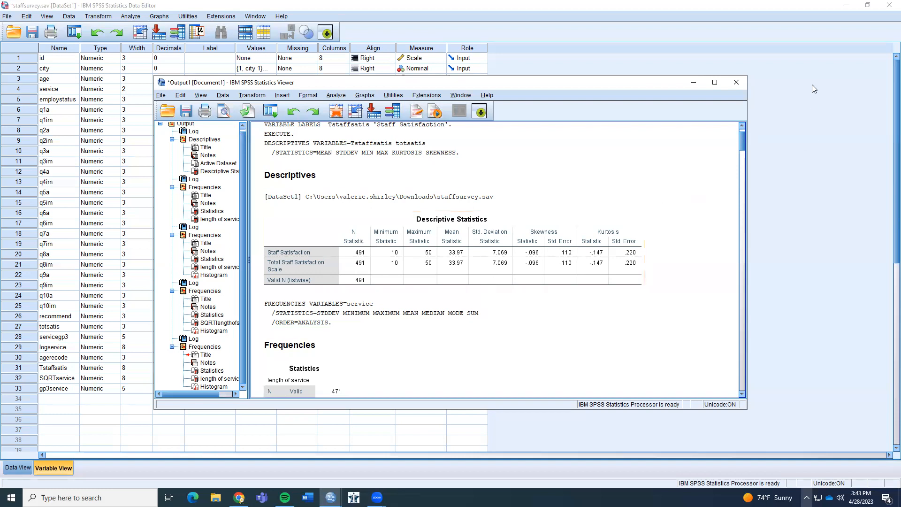
click(692, 82)
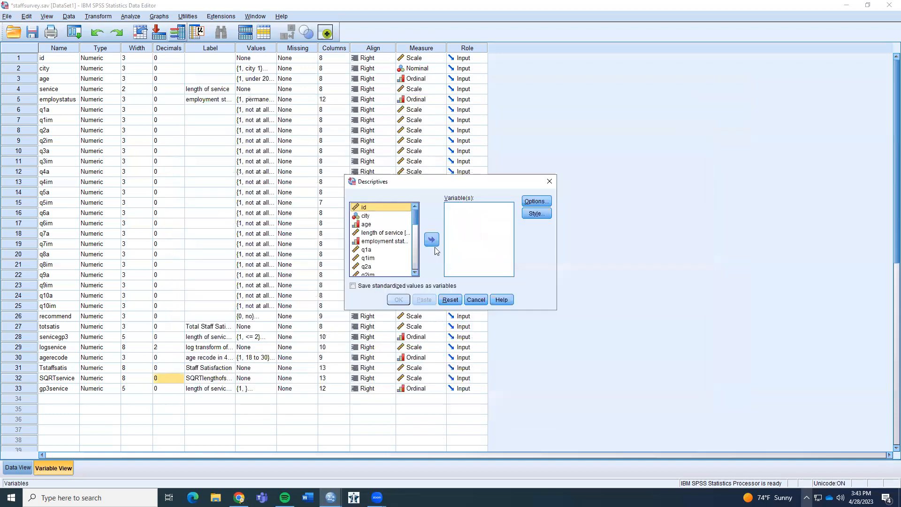
click(549, 182)
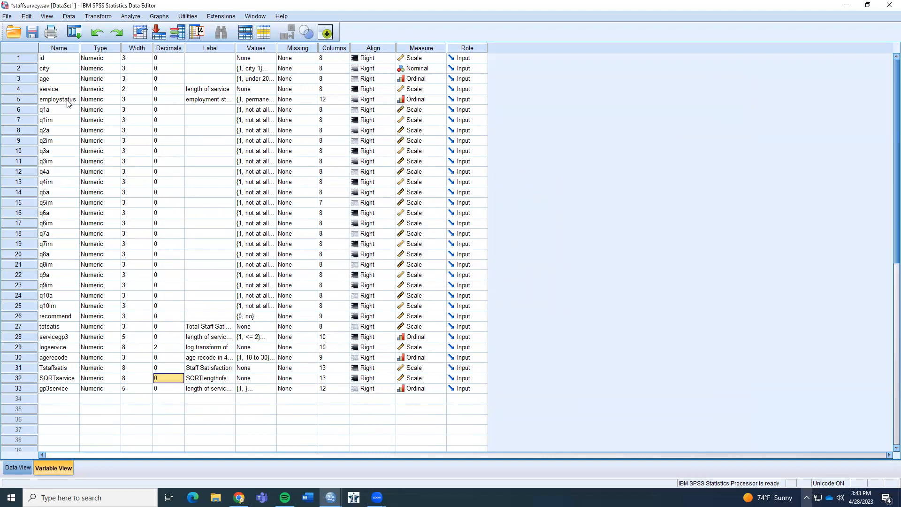
Step: Start a Frequencies analysis and remove length of service grp 3 from the variables to analyse
click(131, 17)
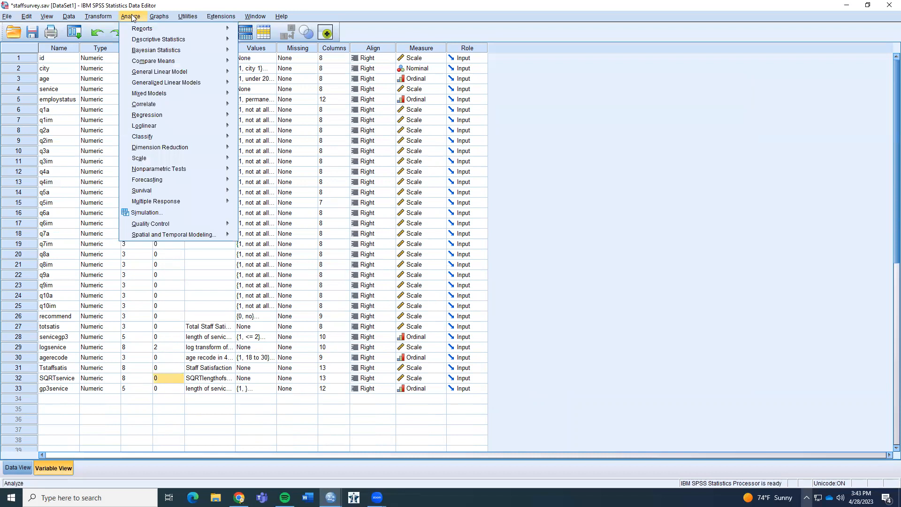
mouse_move(224, 41)
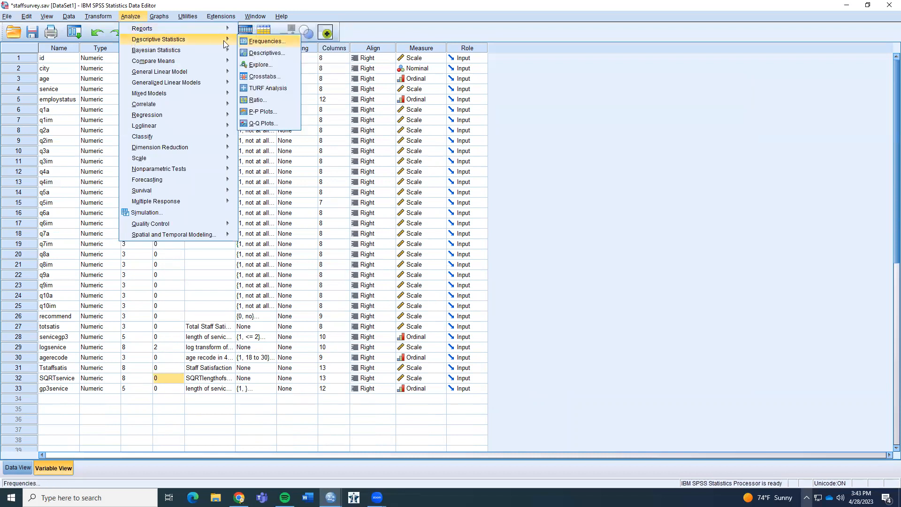
key(Return)
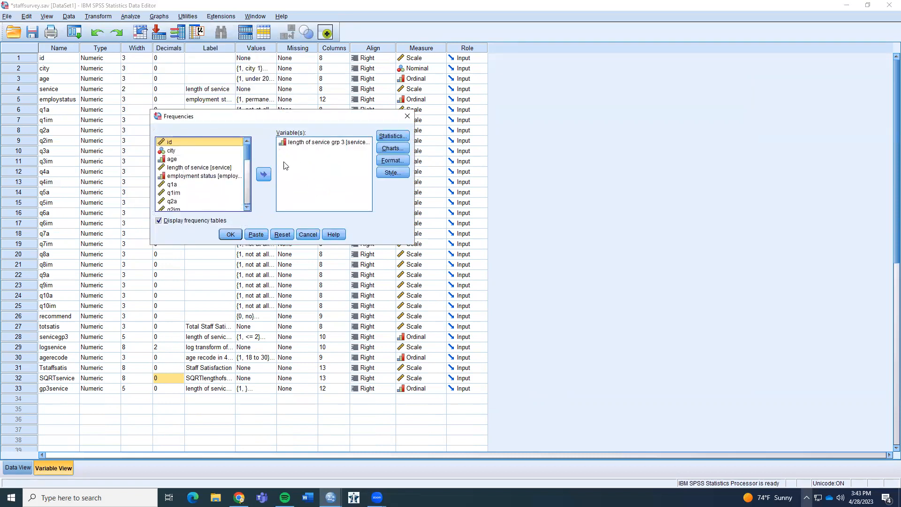
click(303, 143)
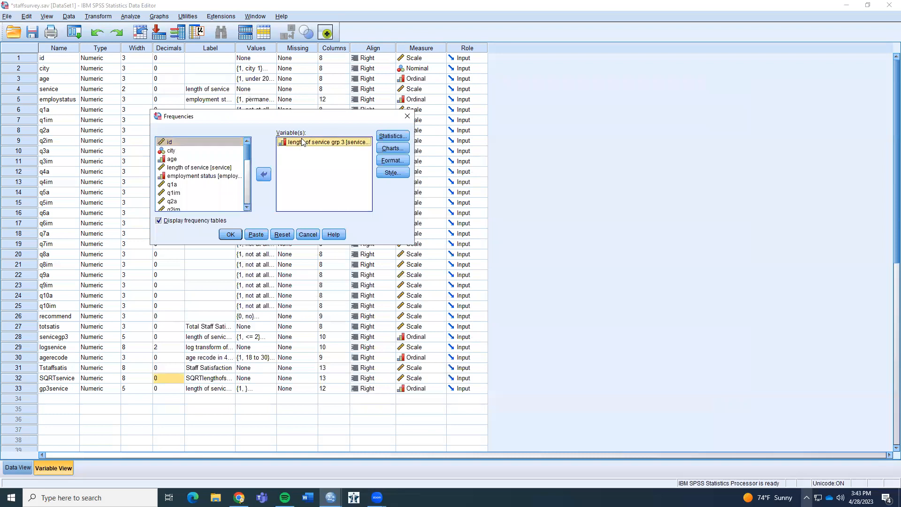
click(264, 175)
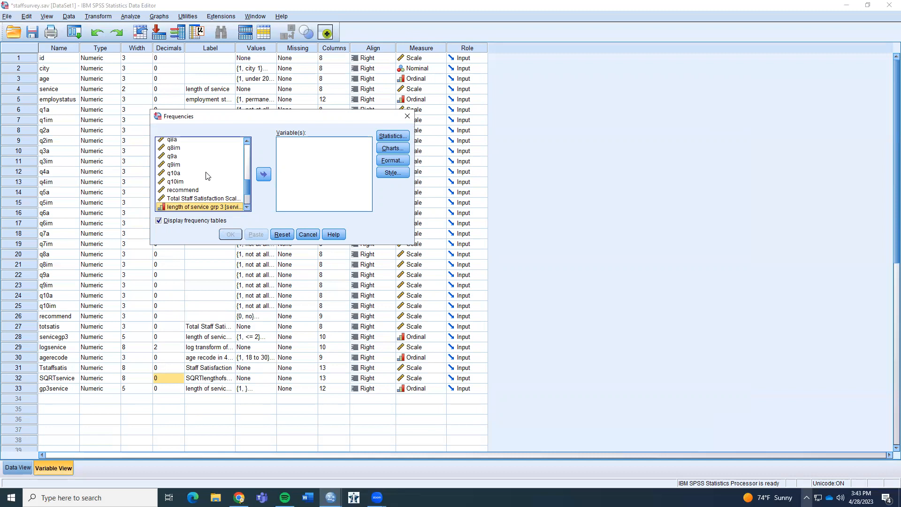
Step: Add the original length of service variable (service) to the Frequencies analysis
scroll(206, 175, down, 2)
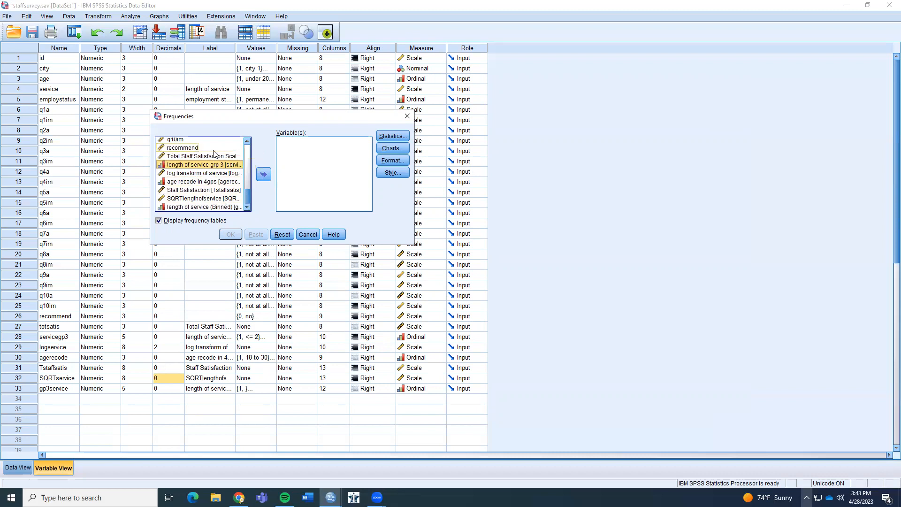
scroll(214, 154, up, 7)
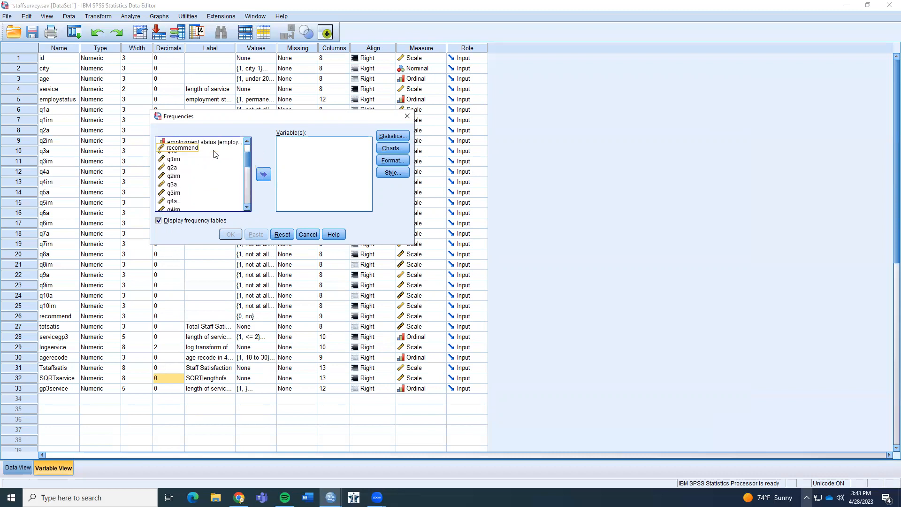
scroll(216, 155, up, 2)
click(212, 168)
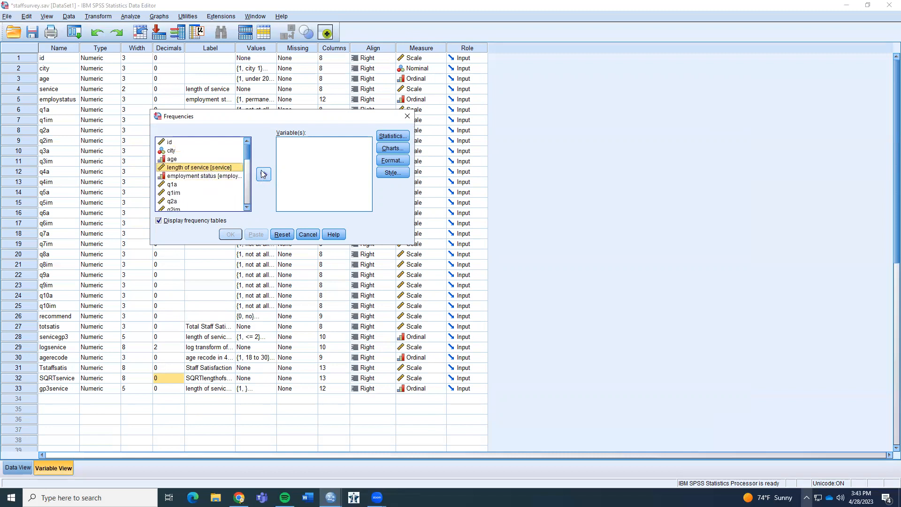
click(263, 174)
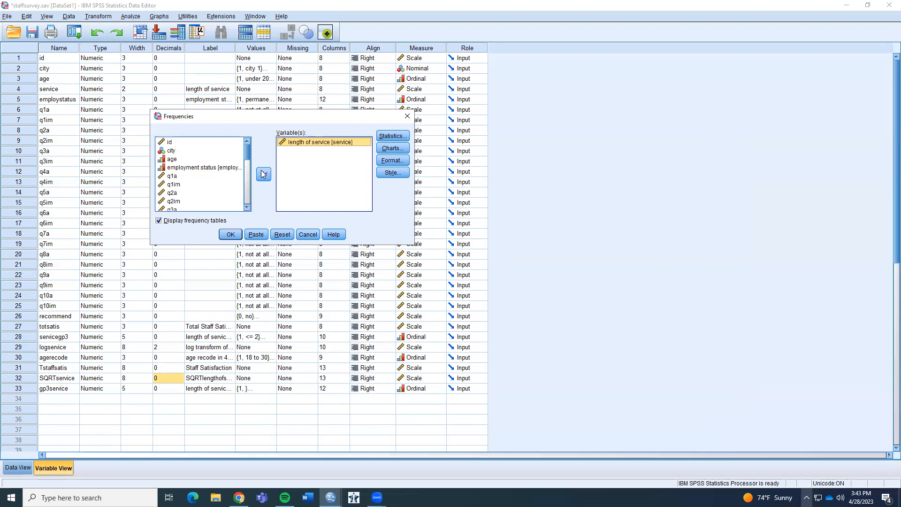
Step: Review the histogram with normal curve option for the Frequencies charts, cancel it, and reset and dismiss the analysis
click(393, 148)
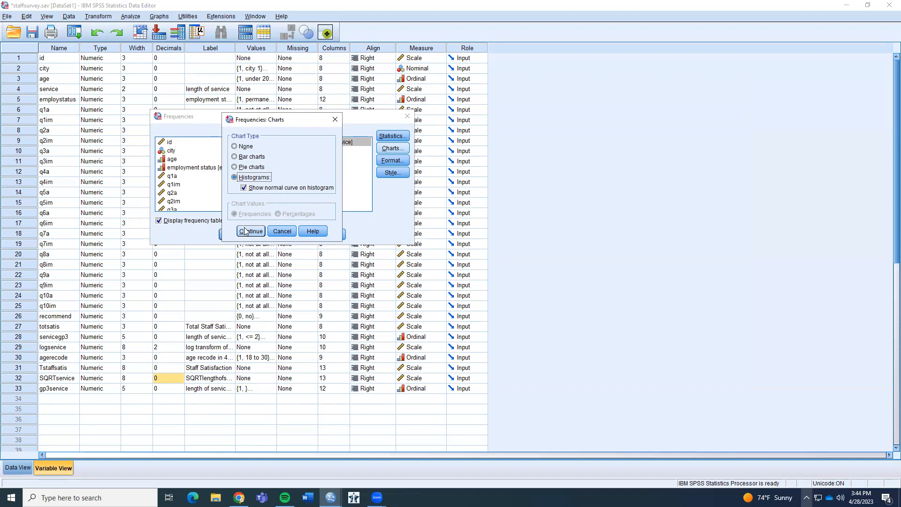
click(284, 232)
click(276, 237)
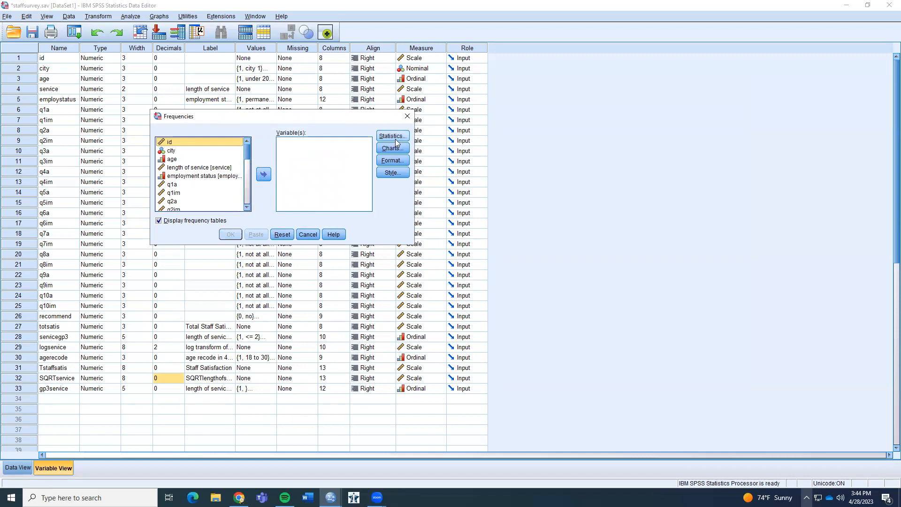
click(407, 116)
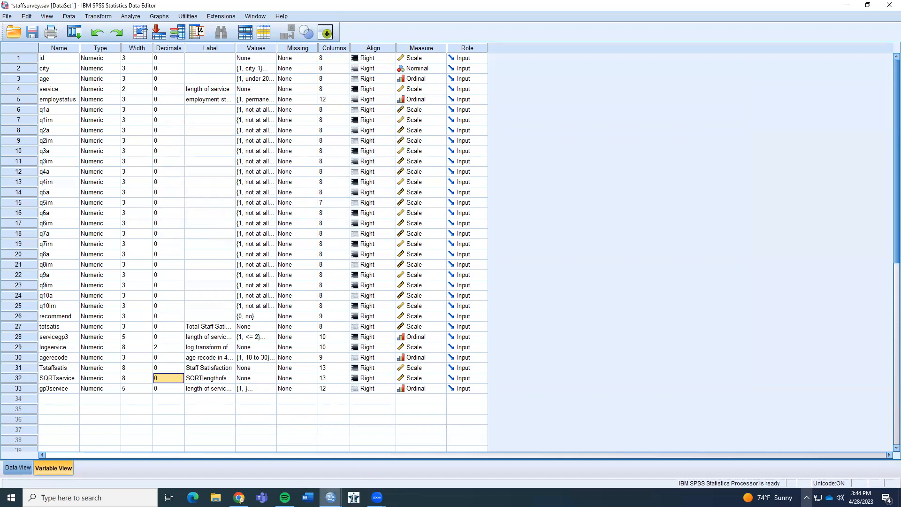
Step: Examine the Statistics and frequency tables for length of service in the output document
mouse_move(331, 497)
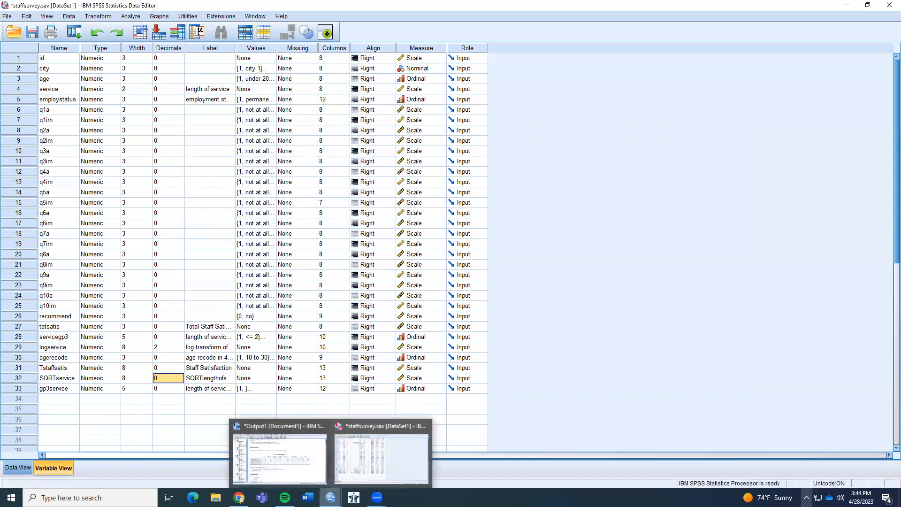
click(297, 460)
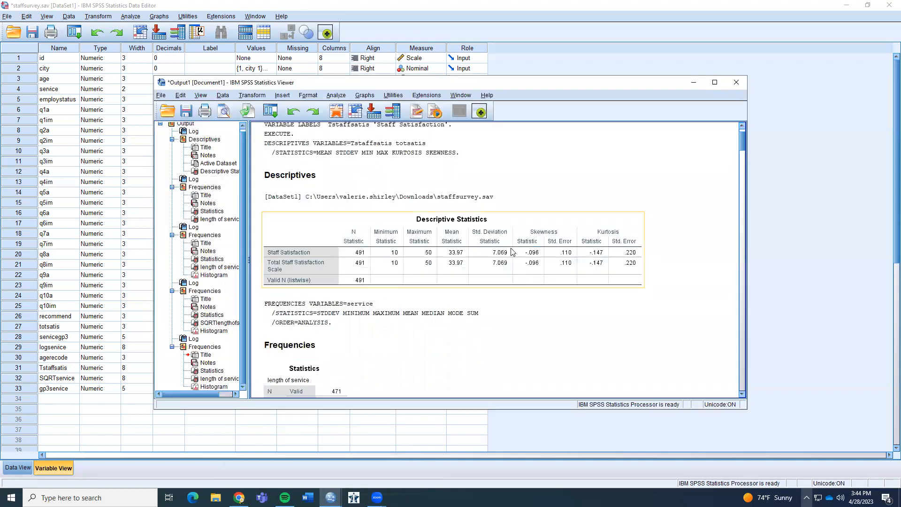
scroll(511, 251, down, 1)
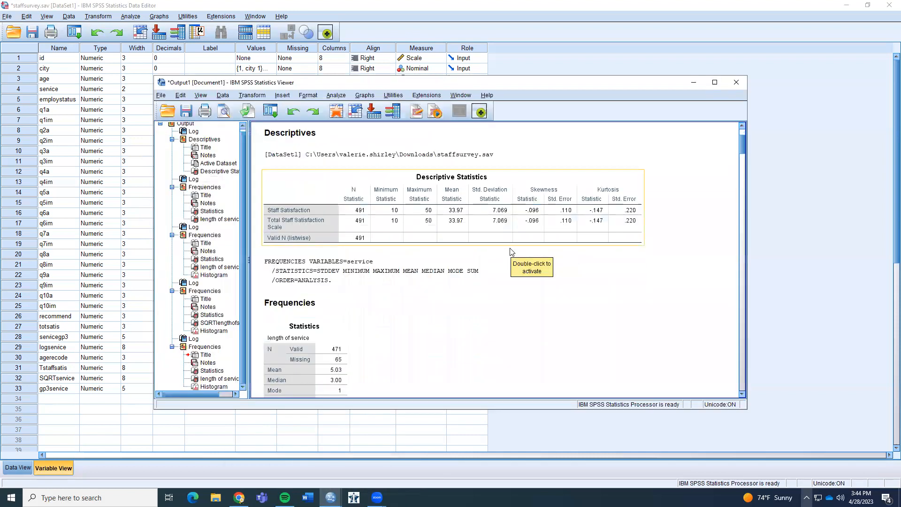
scroll(511, 252, down, 1)
scroll(511, 252, down, 1)
scroll(512, 252, down, 4)
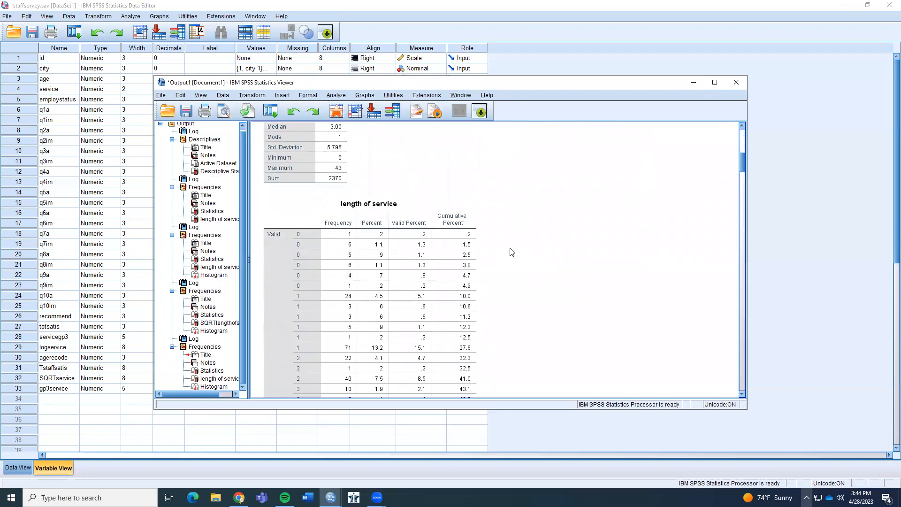
scroll(511, 252, down, 1)
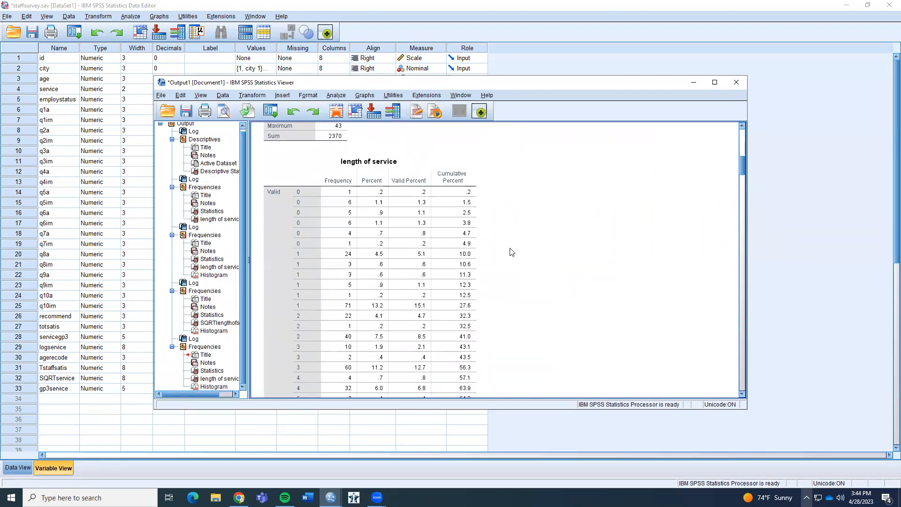
scroll(511, 252, down, 6)
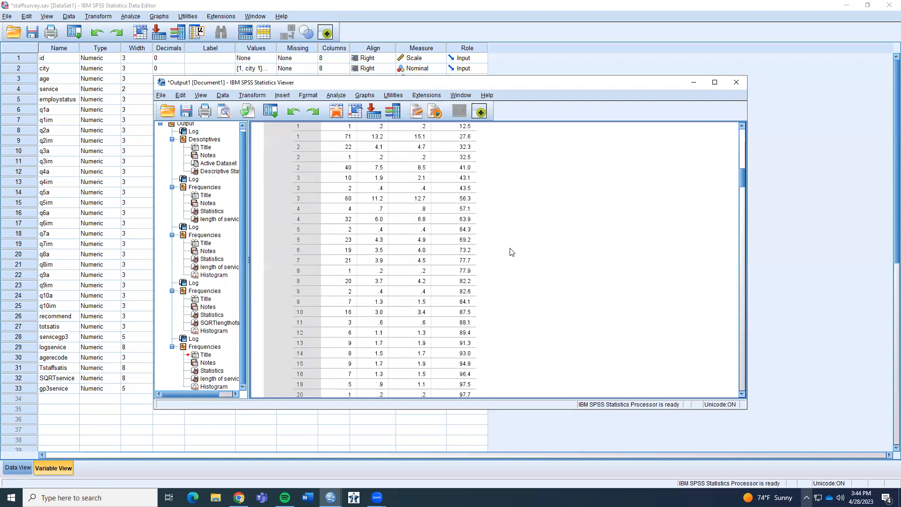
scroll(511, 252, down, 4)
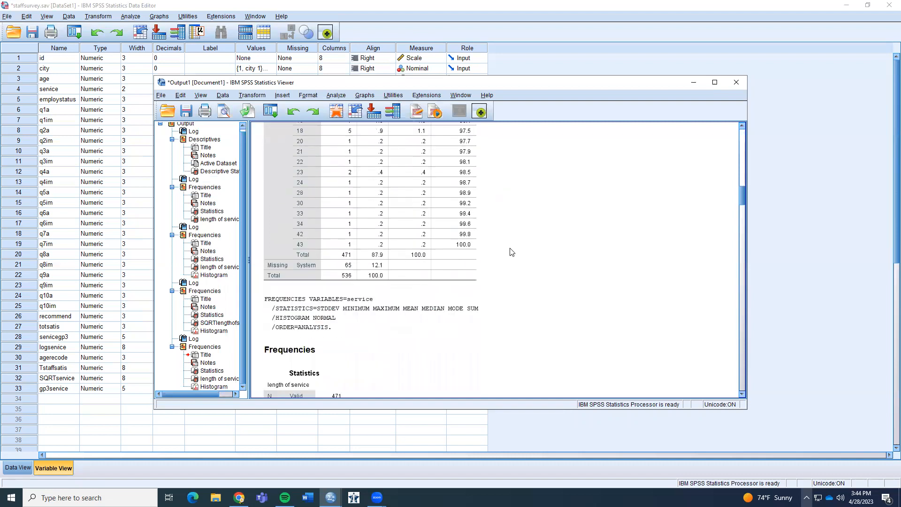
Step: Examine the histogram with normal curve for length of service in the output document, and put the output window away
scroll(511, 252, down, 1)
scroll(511, 252, down, 2)
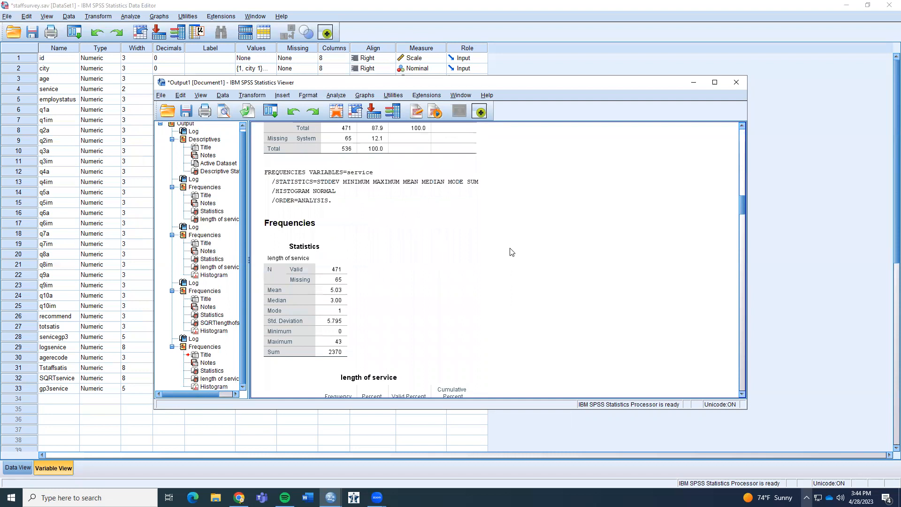
scroll(512, 252, down, 5)
scroll(511, 252, down, 7)
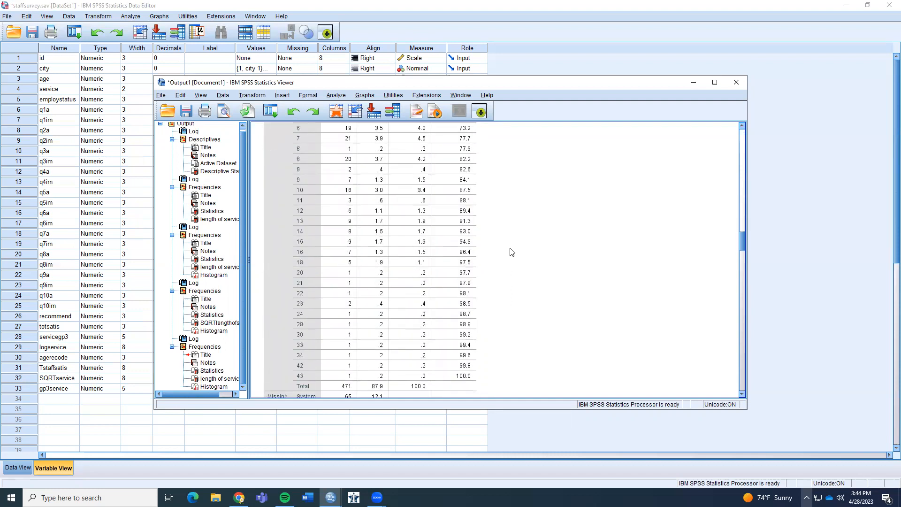
scroll(511, 252, down, 6)
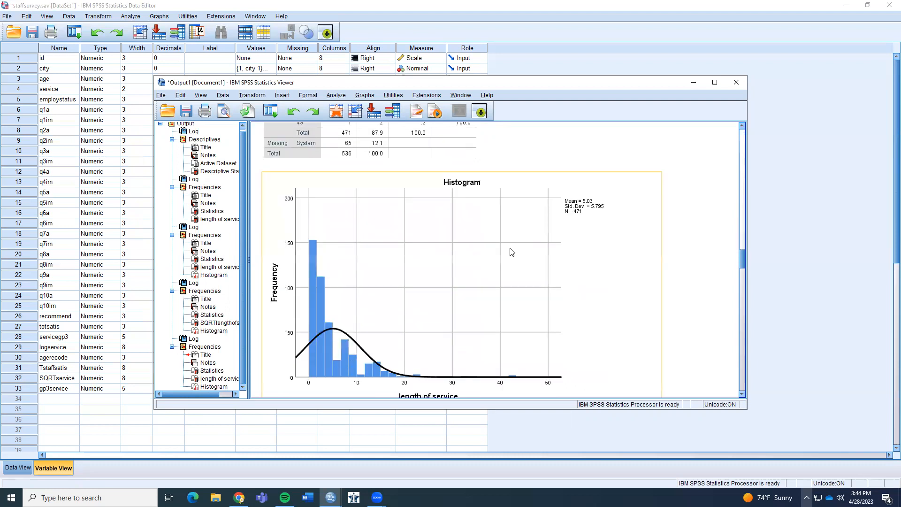
scroll(511, 252, down, 1)
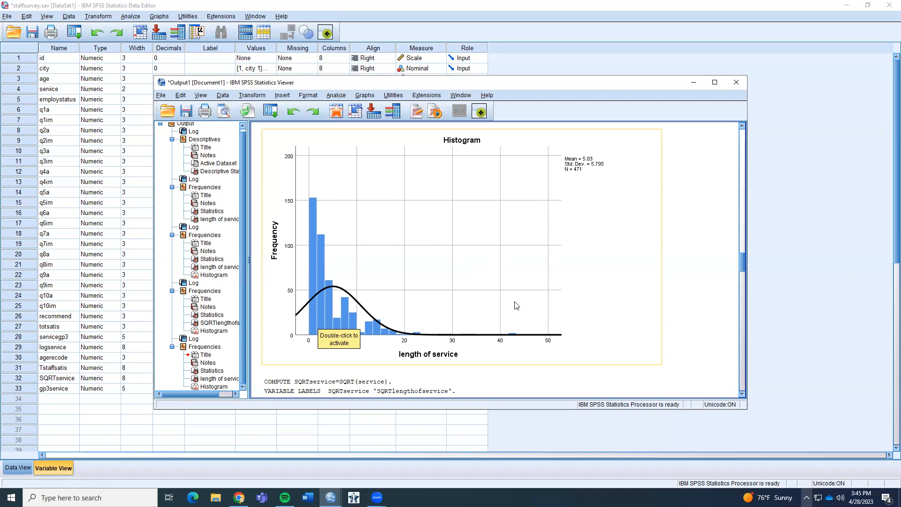
click(693, 83)
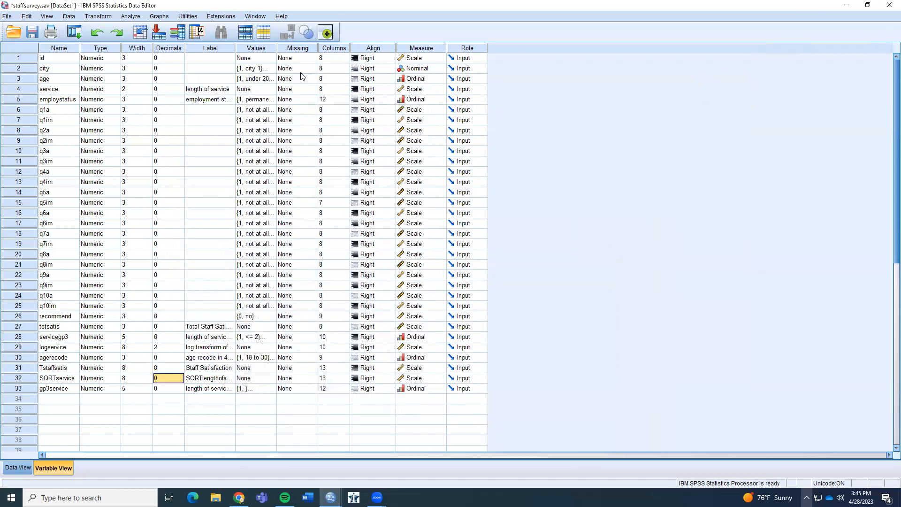
Step: Start a Compute Variable transformation and replace the target variable name with SQRTservice
click(94, 18)
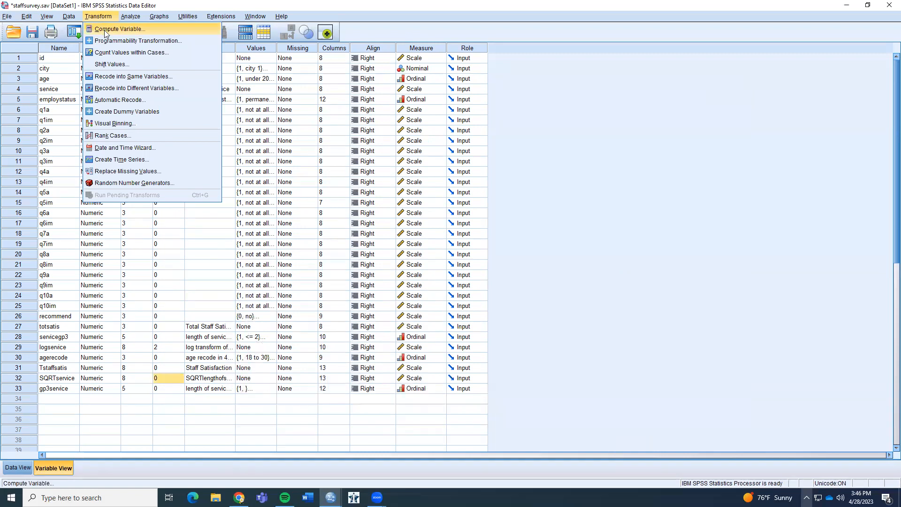
click(106, 29)
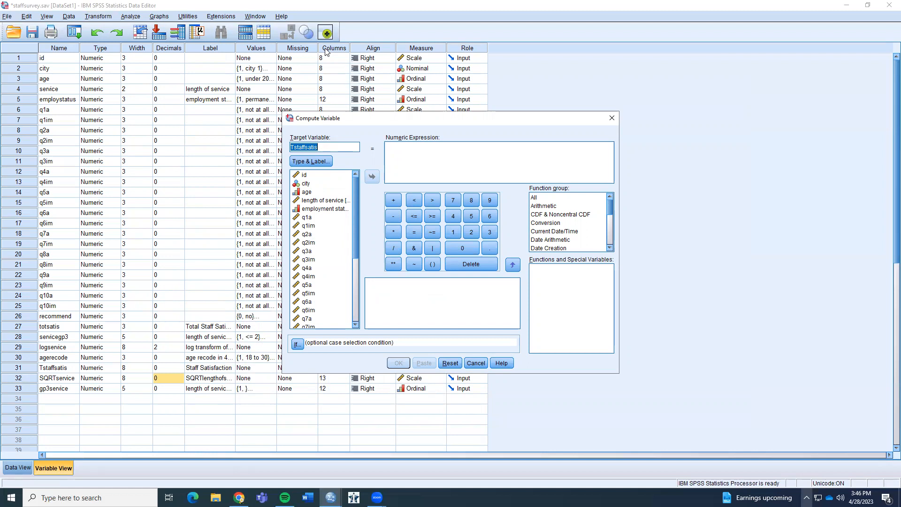
click(324, 146)
key(BackSpace)
key(BackSpace)
key(BackSpace)
key(BackSpace)
key(BackSpace)
key(BackSpace)
key(BackSpace)
key(BackSpace)
key(BackSpace)
key(BackSpace)
key(BackSpace)
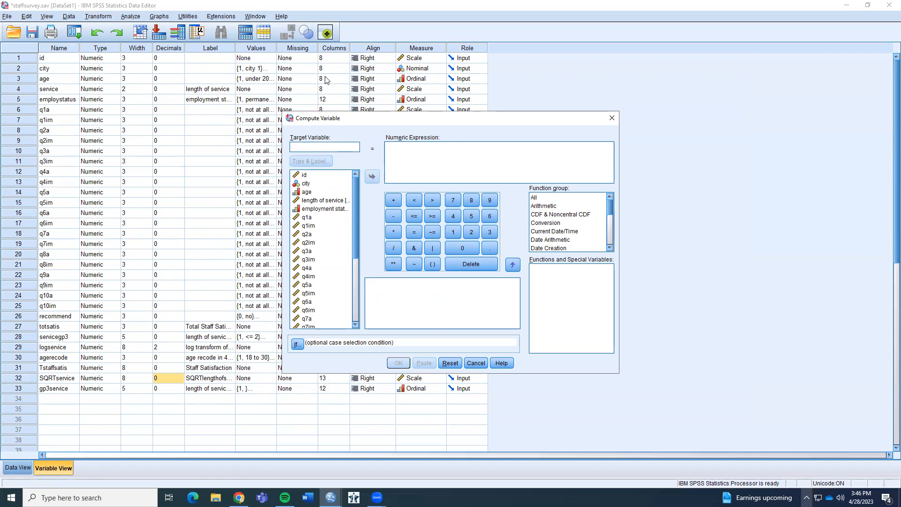
text(SQ)
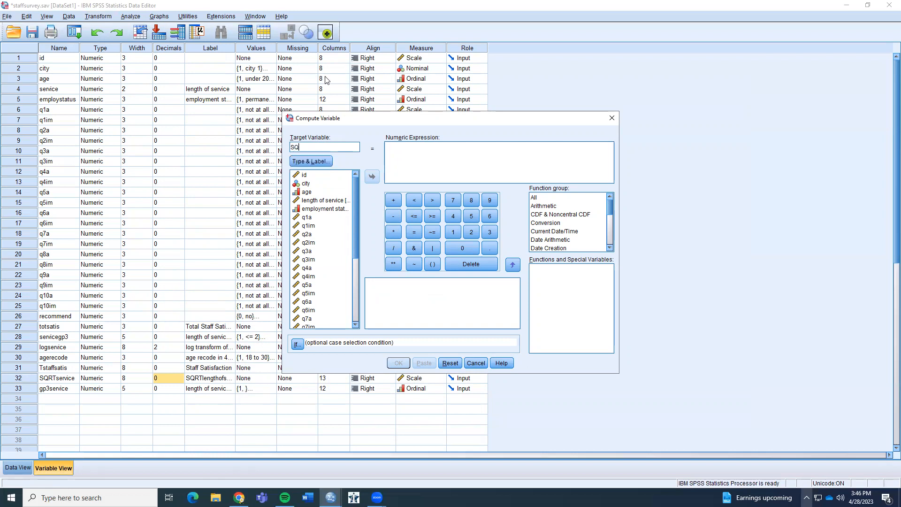
text(RTservice)
Step: Build the numeric expression SQRT(service) using the arithmetic Sqrt function and the length of service variable
click(542, 206)
click(542, 206)
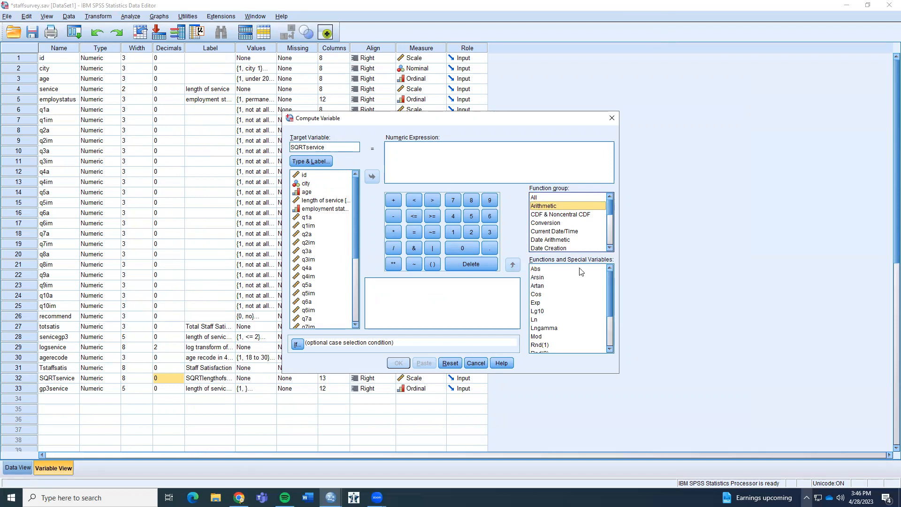
scroll(567, 327, down, 1)
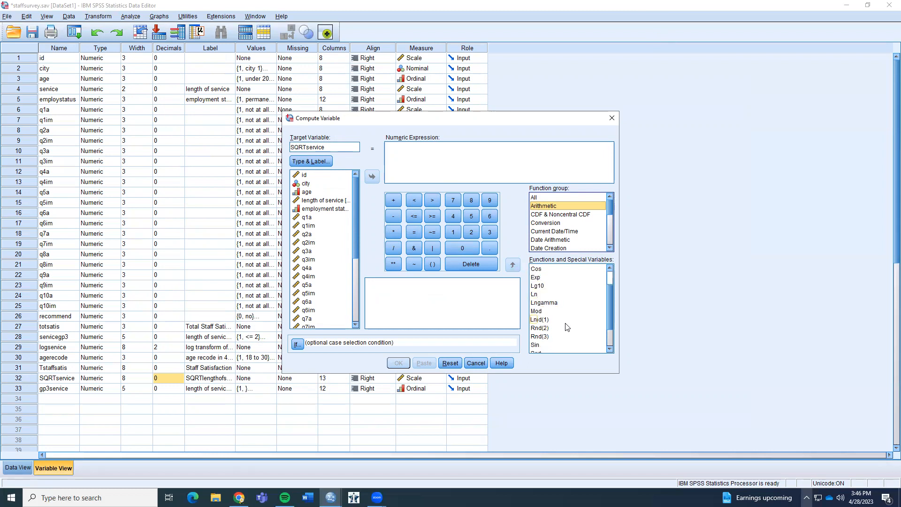
scroll(567, 327, down, 1)
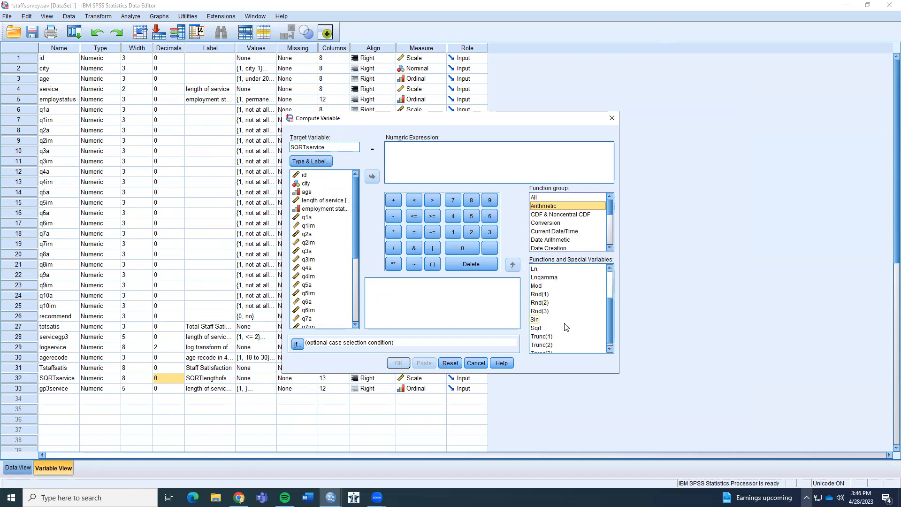
click(537, 332)
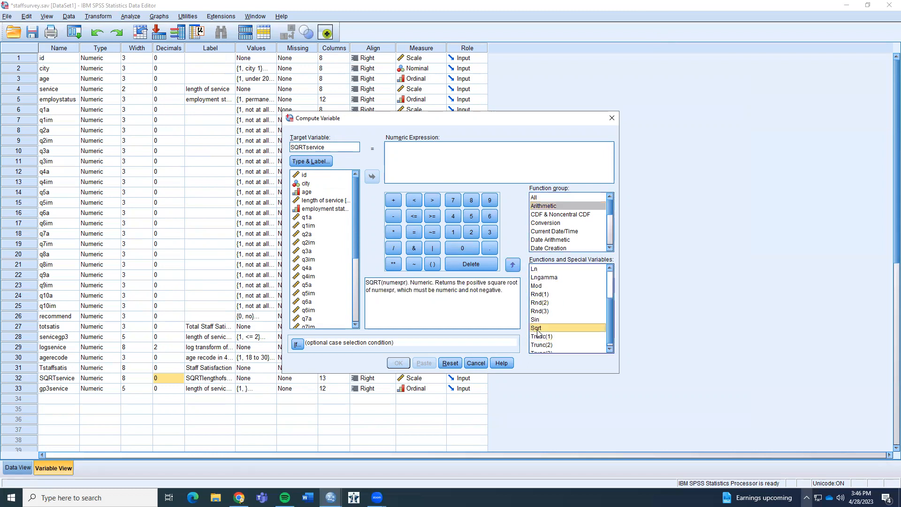
click(512, 266)
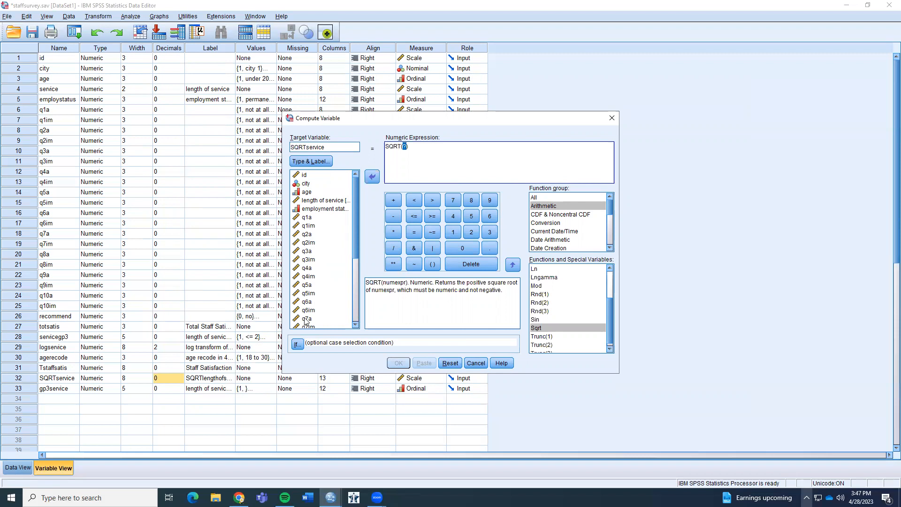
click(327, 201)
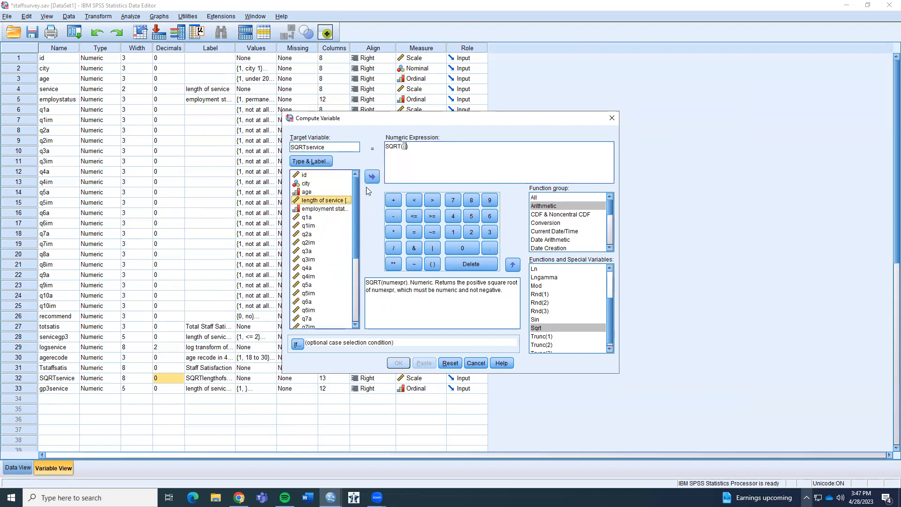
click(372, 176)
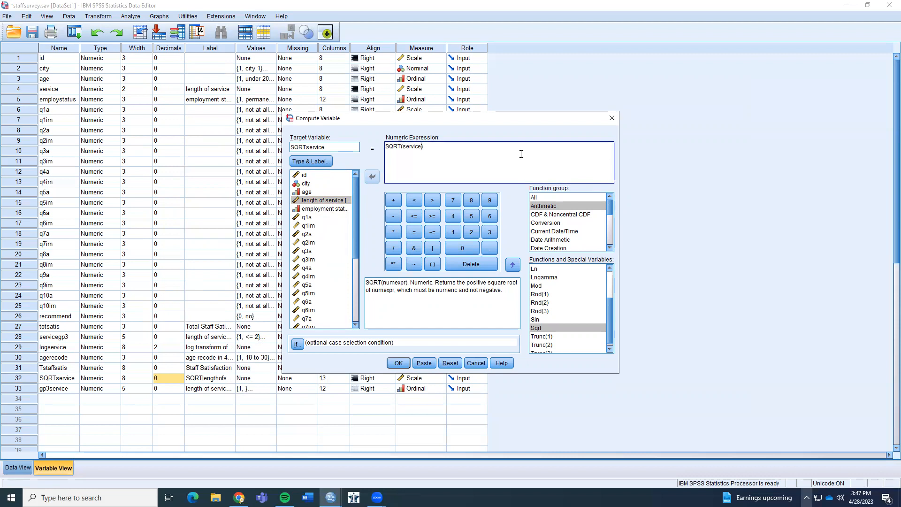
Step: Check the target variable's label in the type and label settings, and discard the Compute Variable setup
click(305, 162)
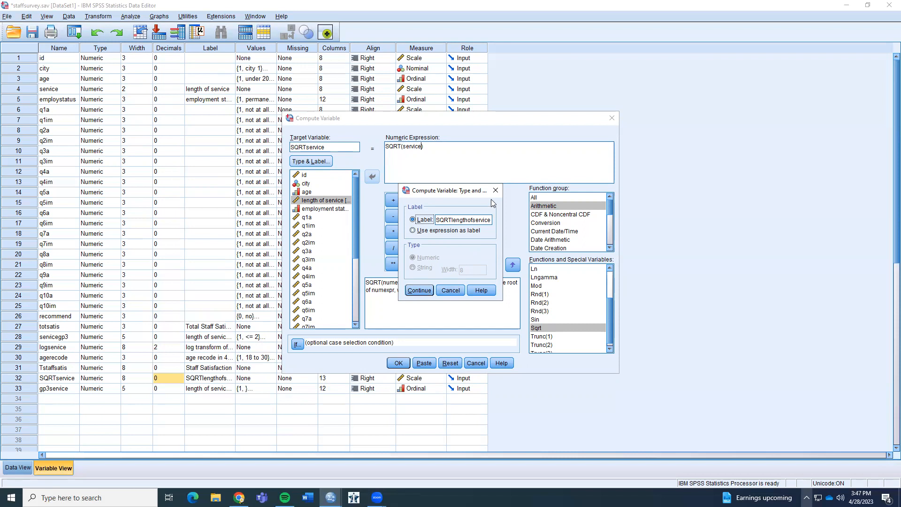
click(454, 291)
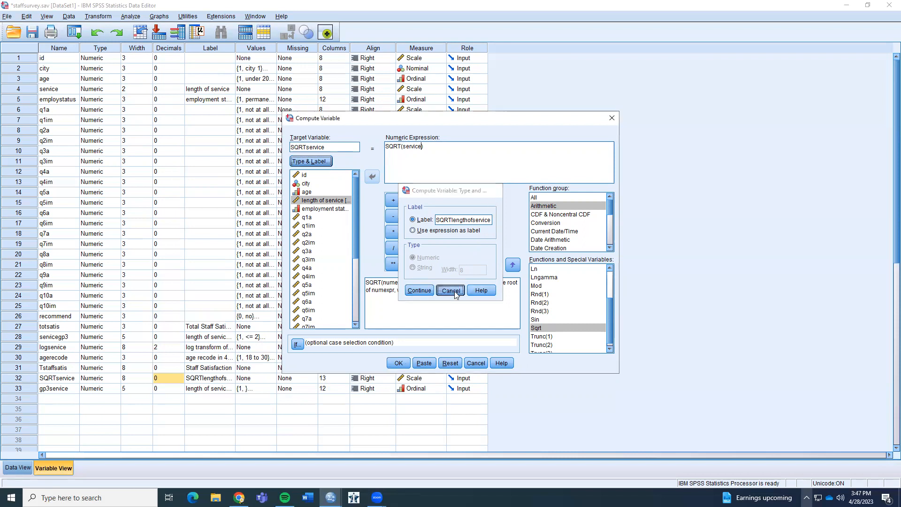
click(450, 363)
click(611, 116)
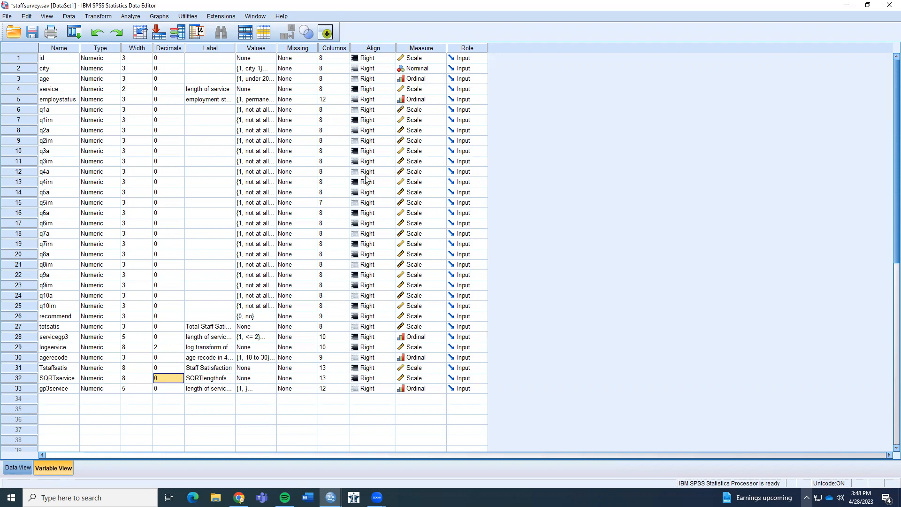
click(130, 16)
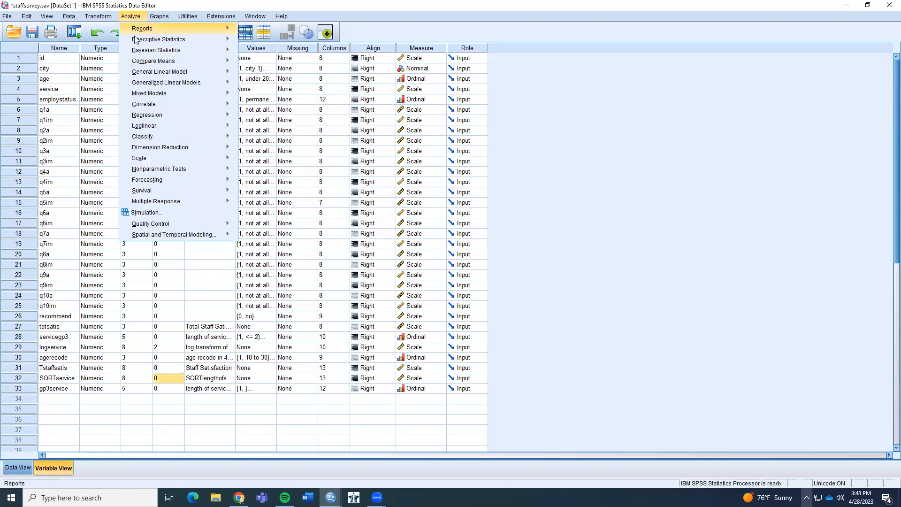
mouse_move(139, 42)
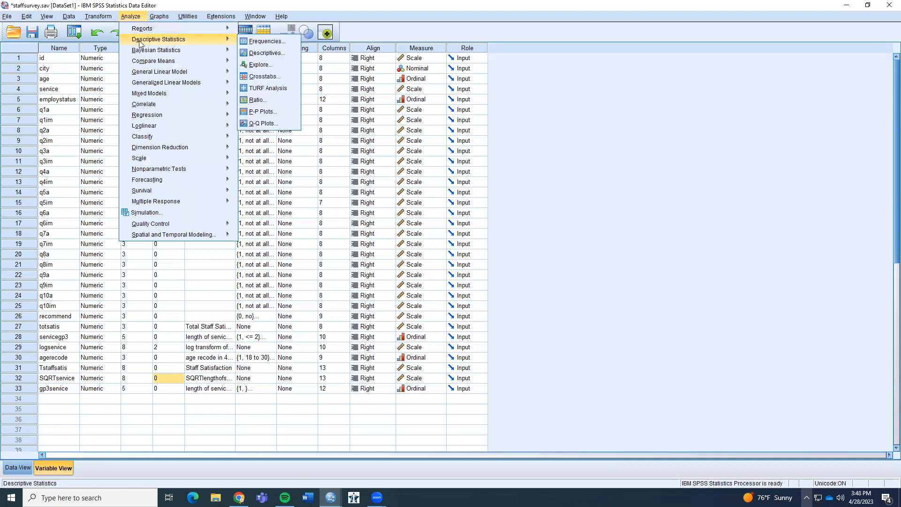
click(261, 42)
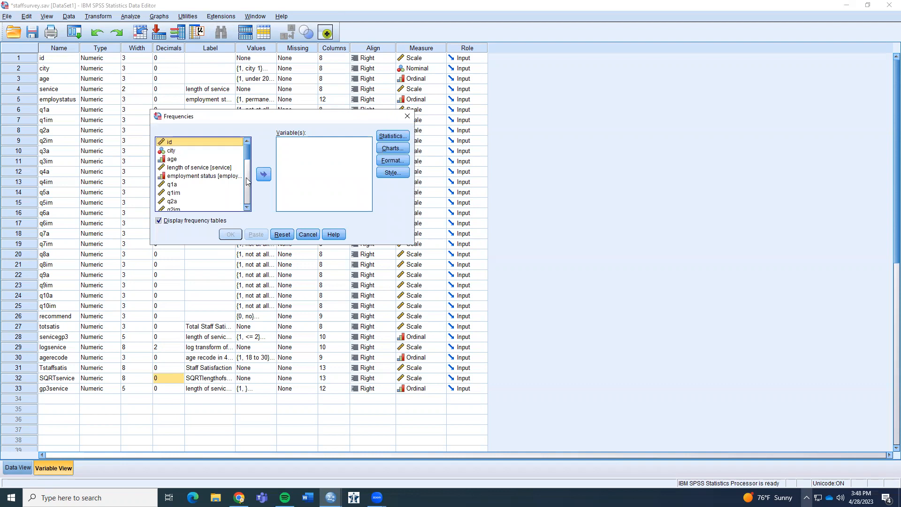
drag(248, 152, 244, 198)
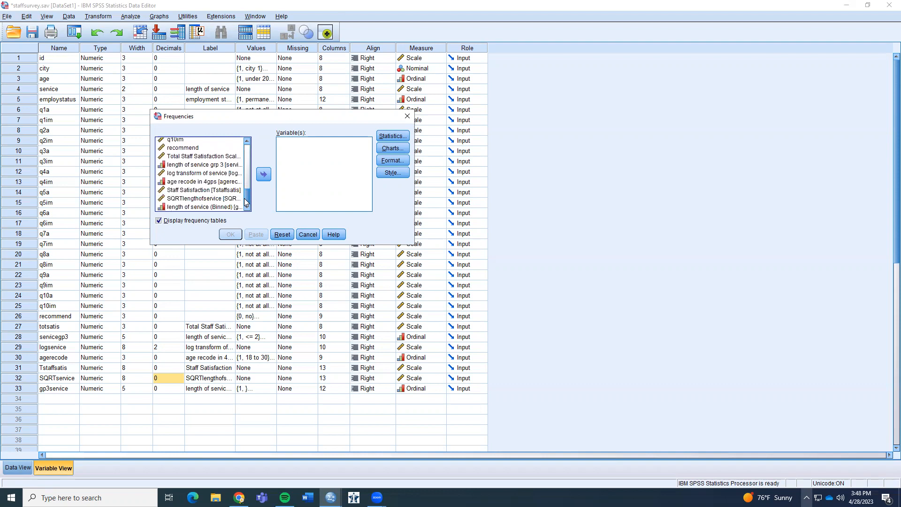
click(191, 200)
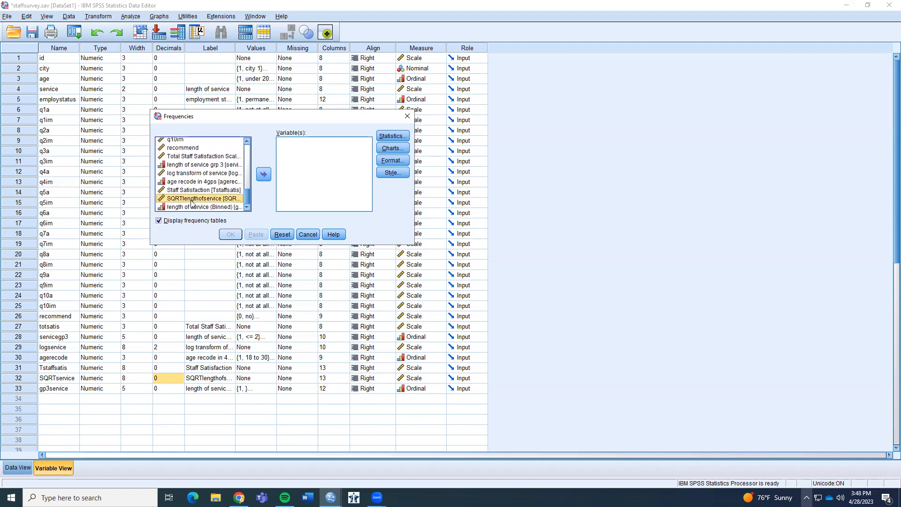
click(263, 175)
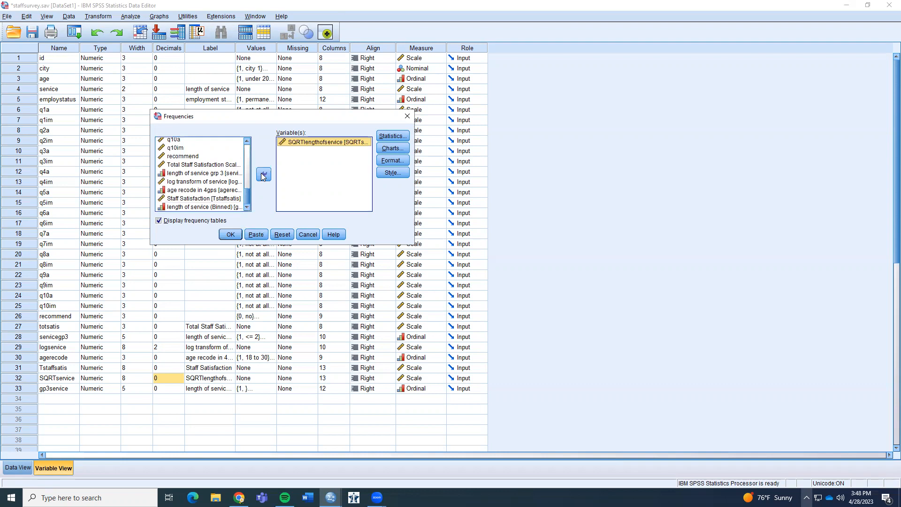
click(392, 148)
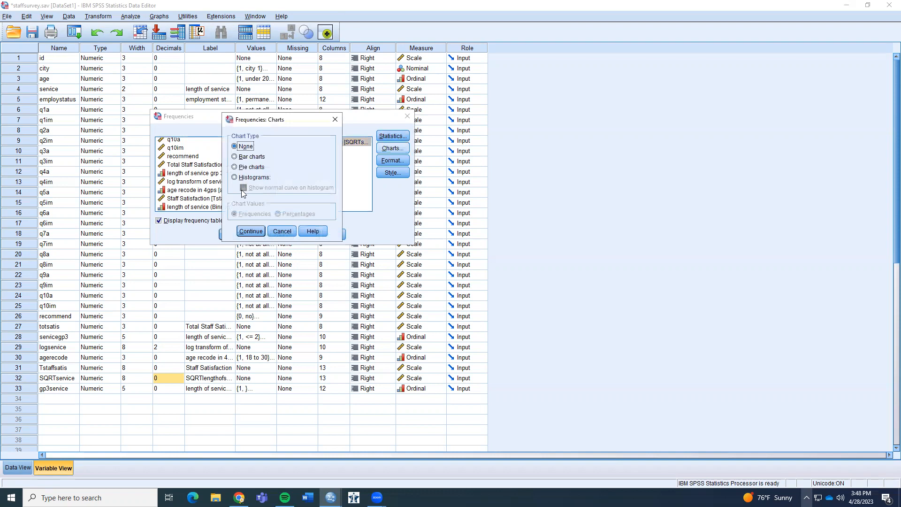
click(235, 177)
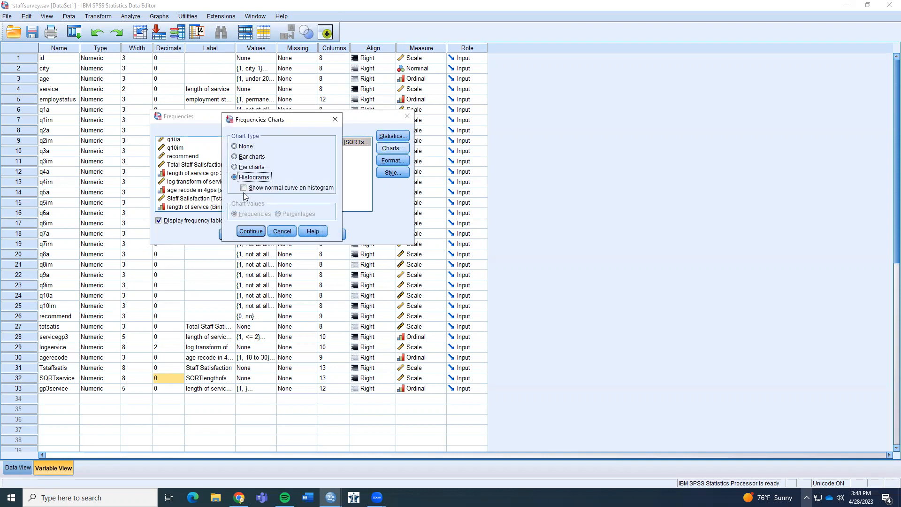
click(244, 189)
click(339, 120)
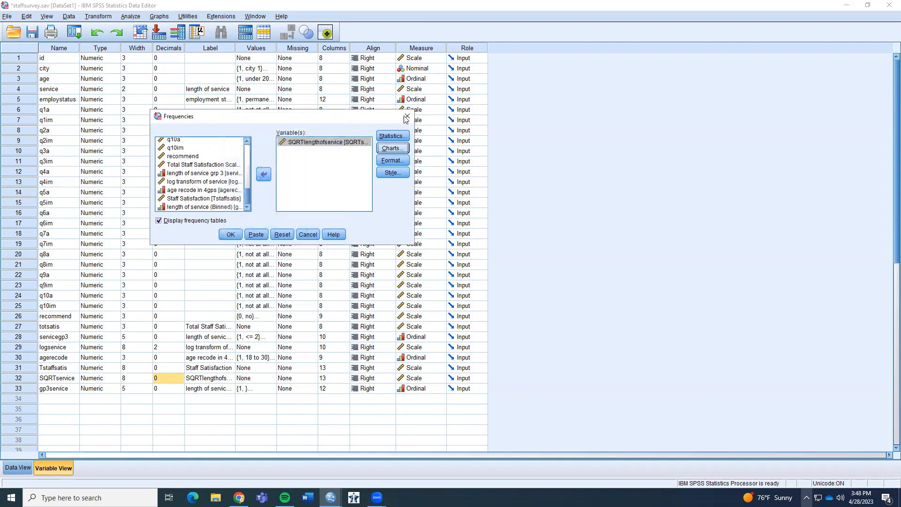
click(407, 117)
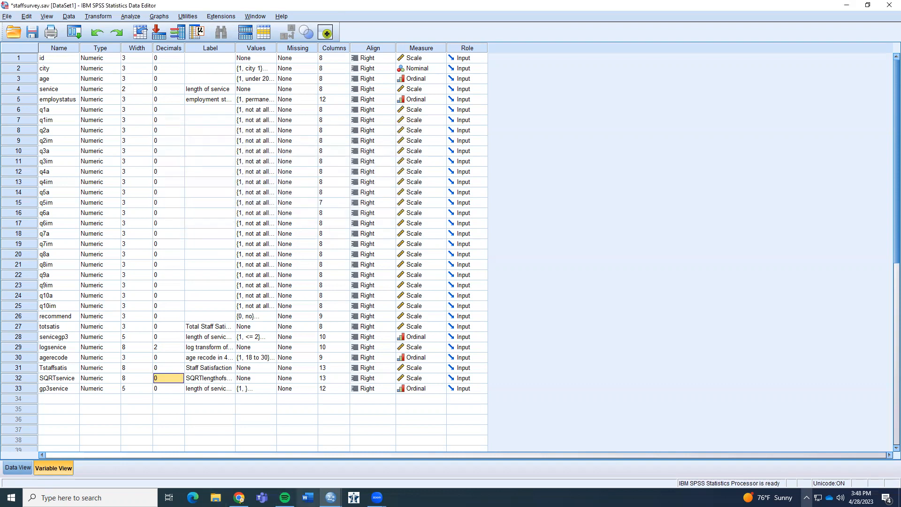
Step: Examine the Statistics table, frequency table and histogram for SQRTlengthofservice in the output document, and put the output window away
mouse_move(331, 498)
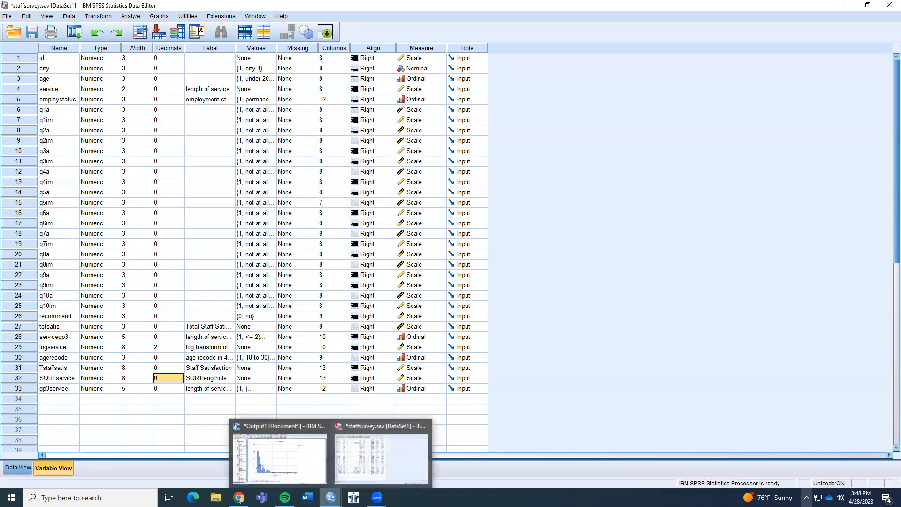
click(281, 453)
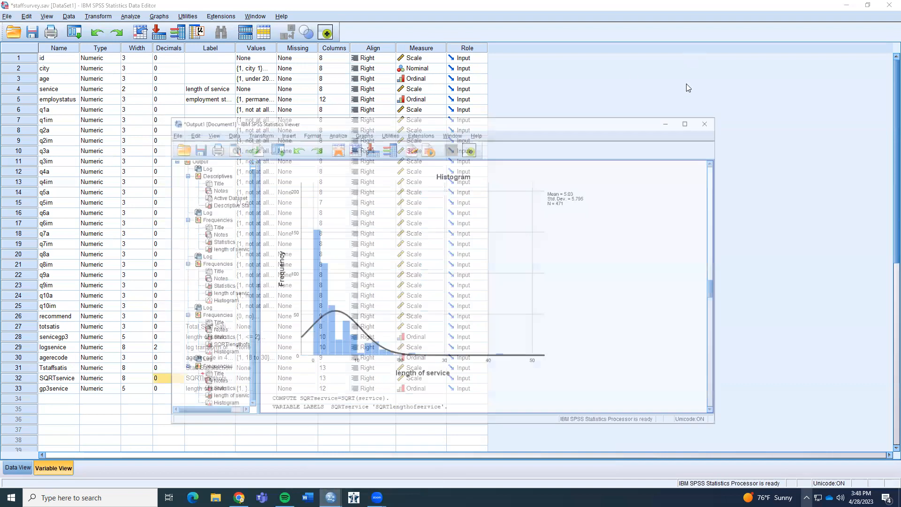
click(596, 273)
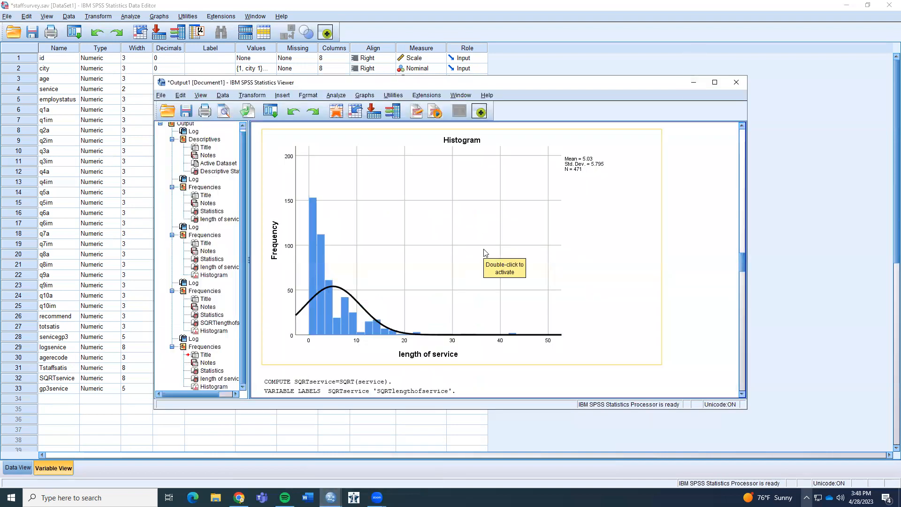
scroll(614, 255, down, 8)
click(615, 255)
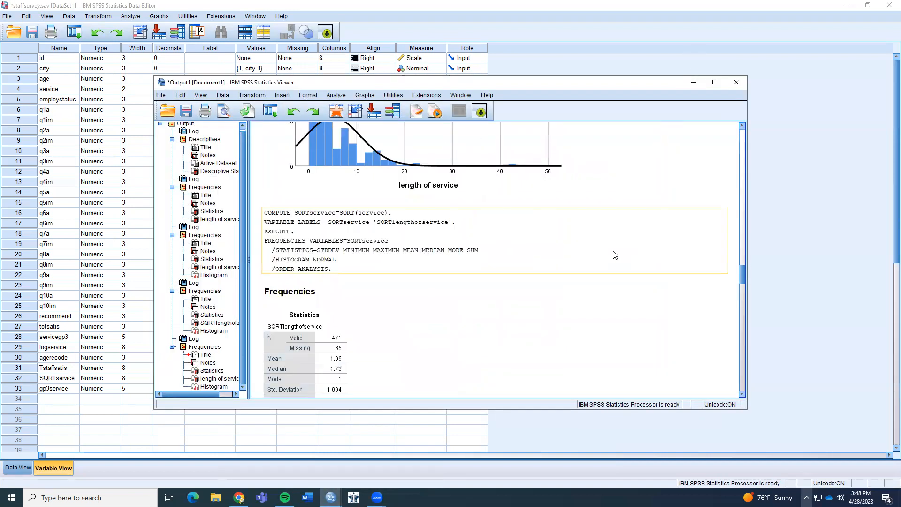
scroll(614, 255, down, 8)
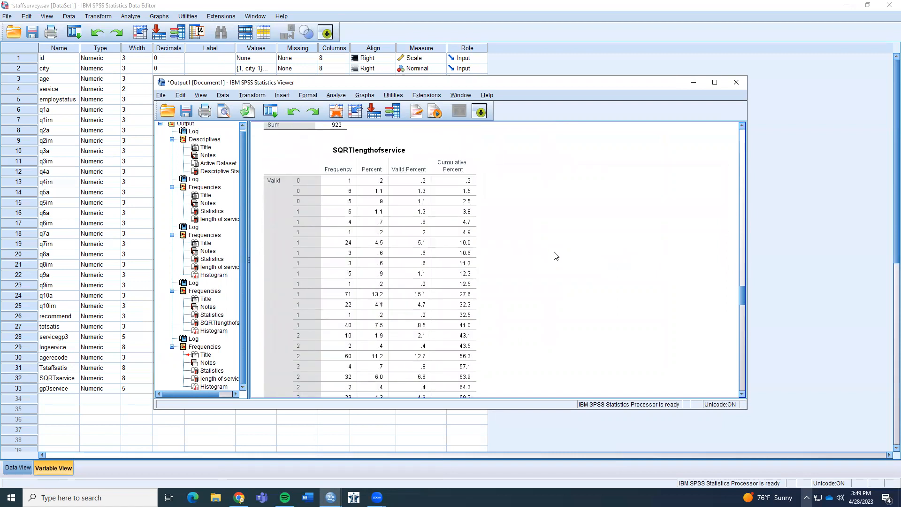
scroll(555, 256, down, 10)
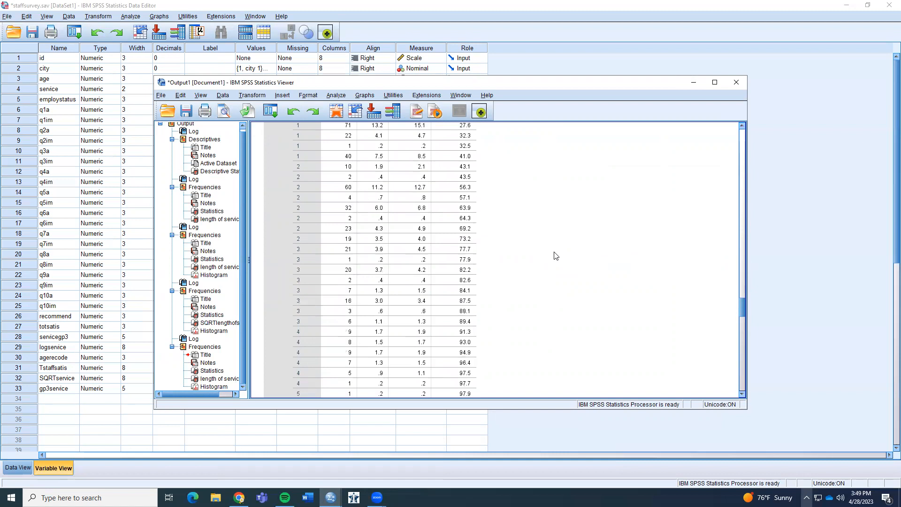
scroll(555, 256, down, 10)
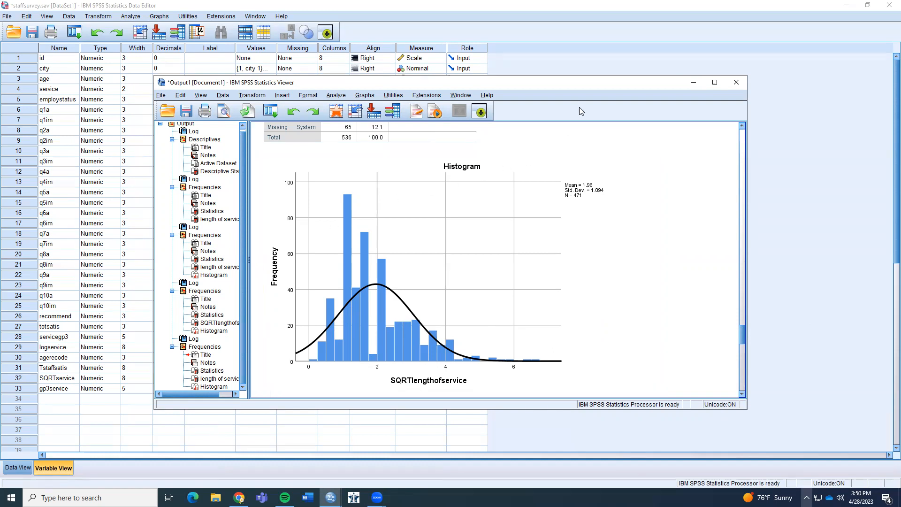
click(695, 83)
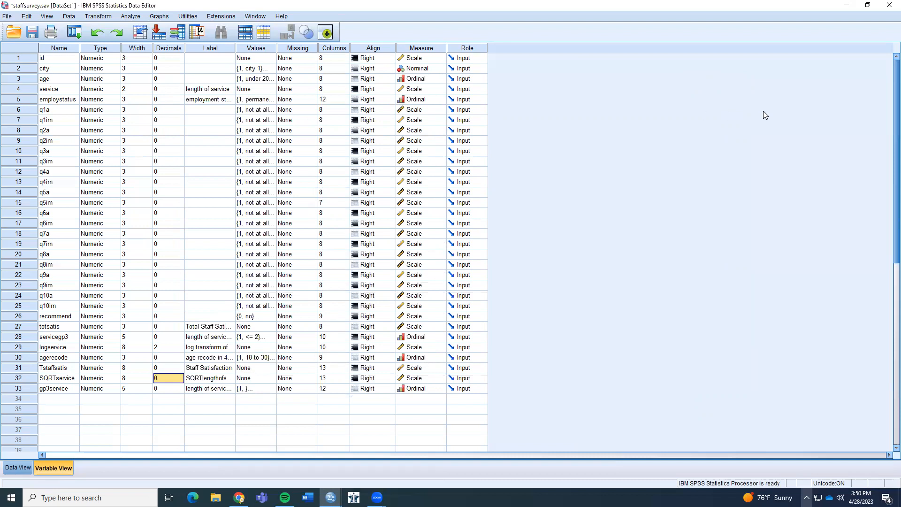
Step: Start Visual Binning on the length of service variable and name the binned variable gp3service
click(99, 17)
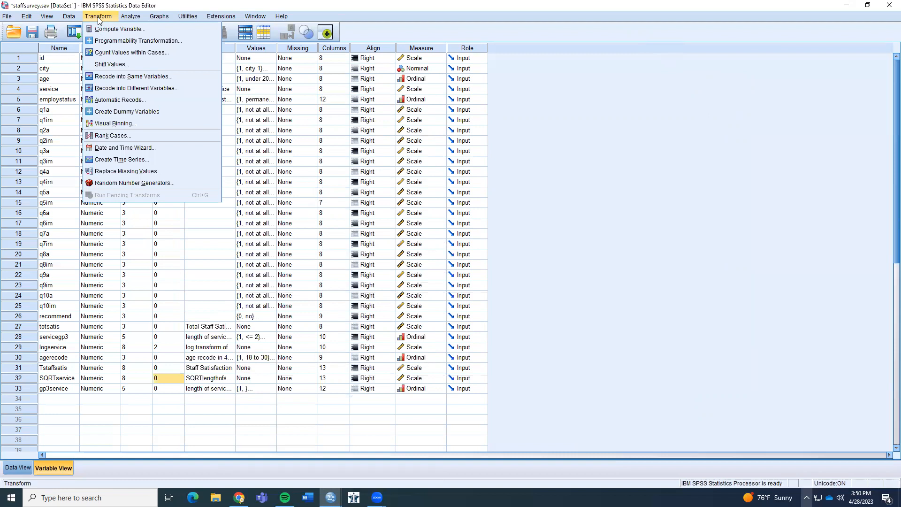
click(94, 122)
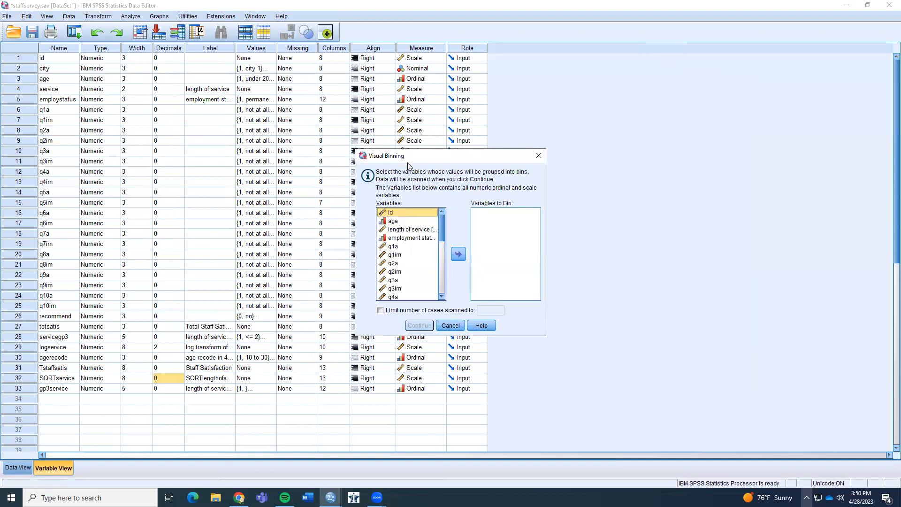
click(408, 229)
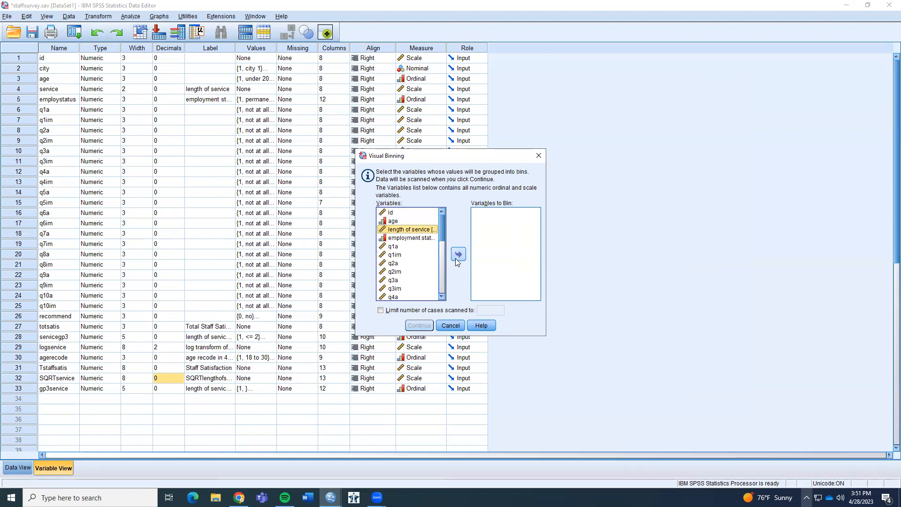
click(458, 254)
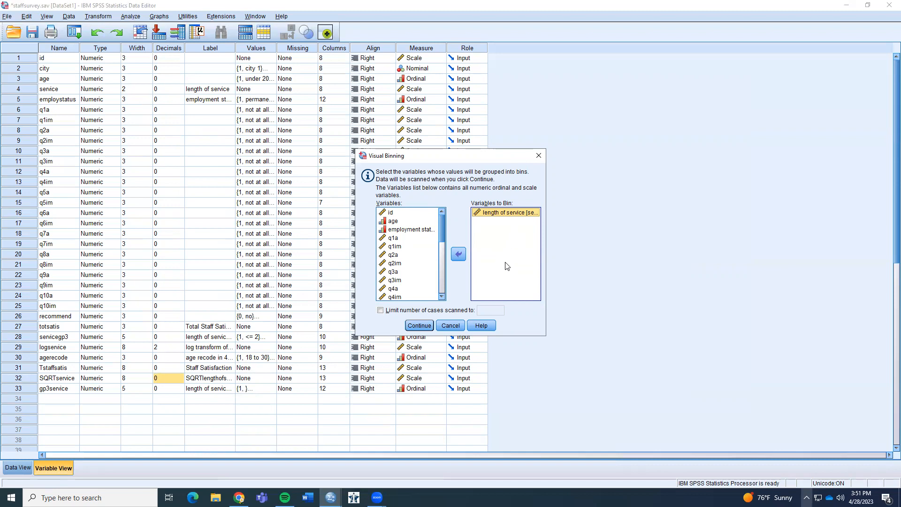
click(416, 326)
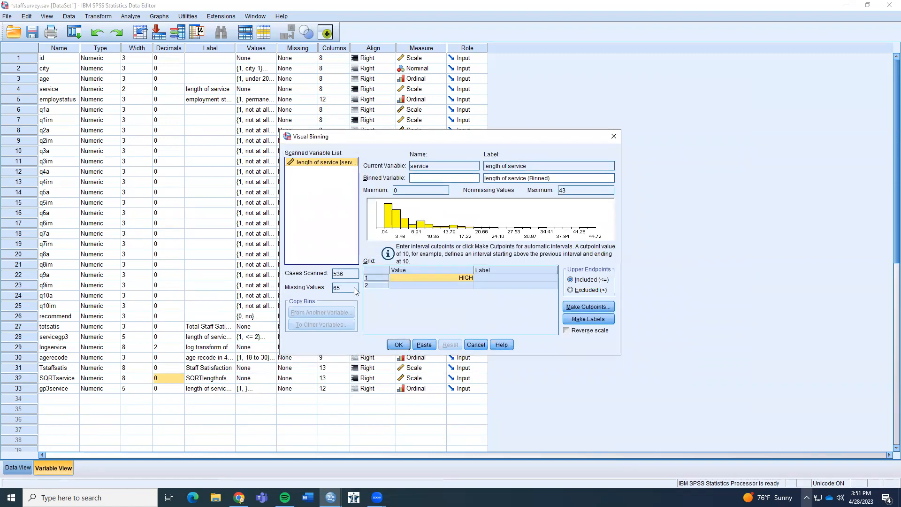
click(423, 178)
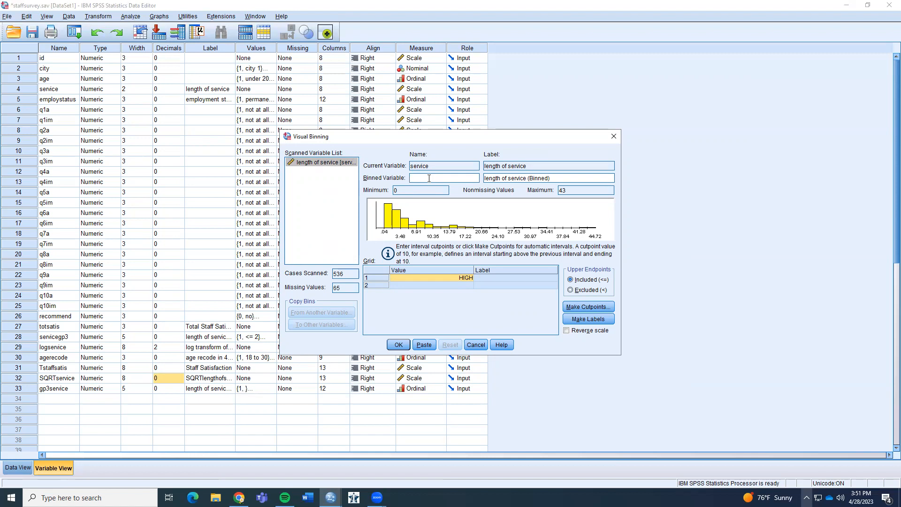
text(gp3service)
Step: Make cutpoints for the bins using equal percentiles based on scanned cases, with 2 cutpoints
click(583, 308)
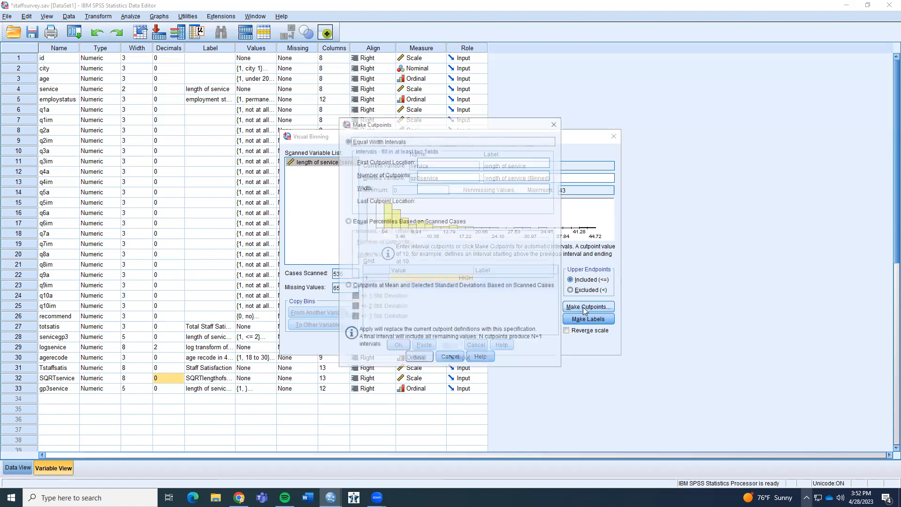
click(434, 175)
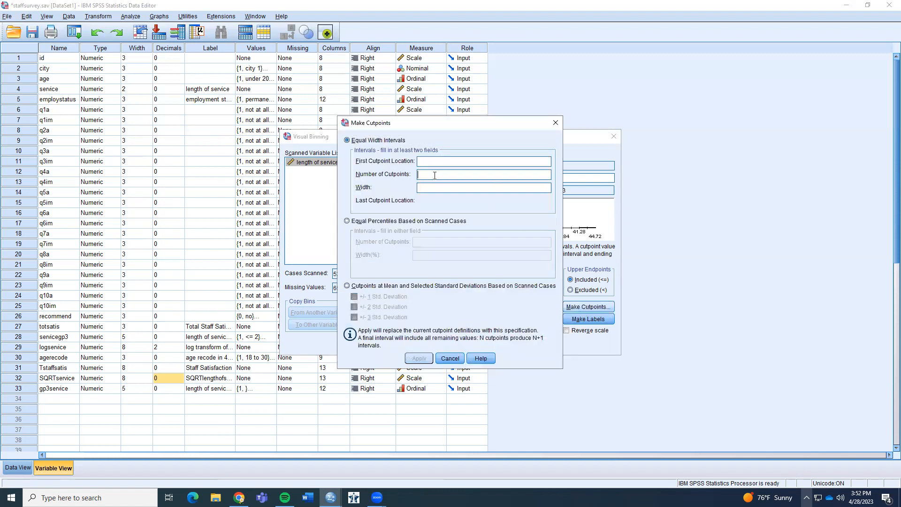
text(2)
click(347, 221)
click(428, 242)
text(2)
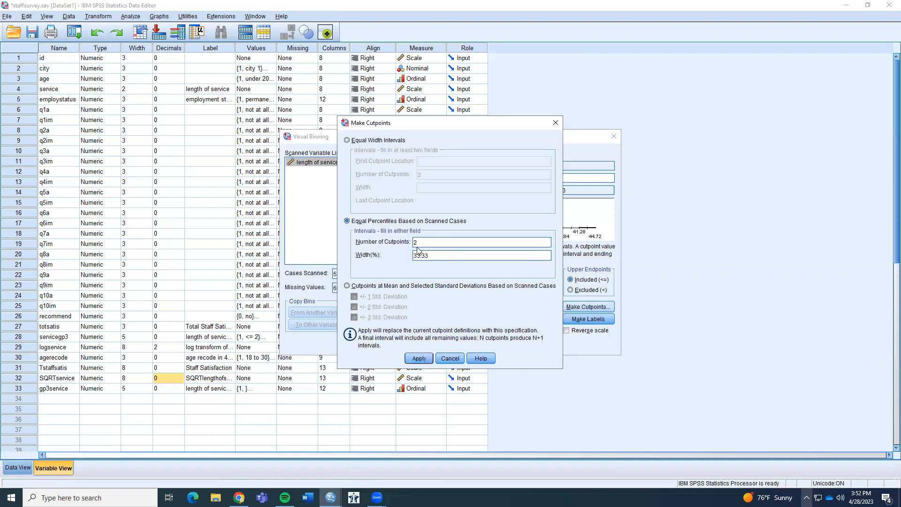
click(419, 358)
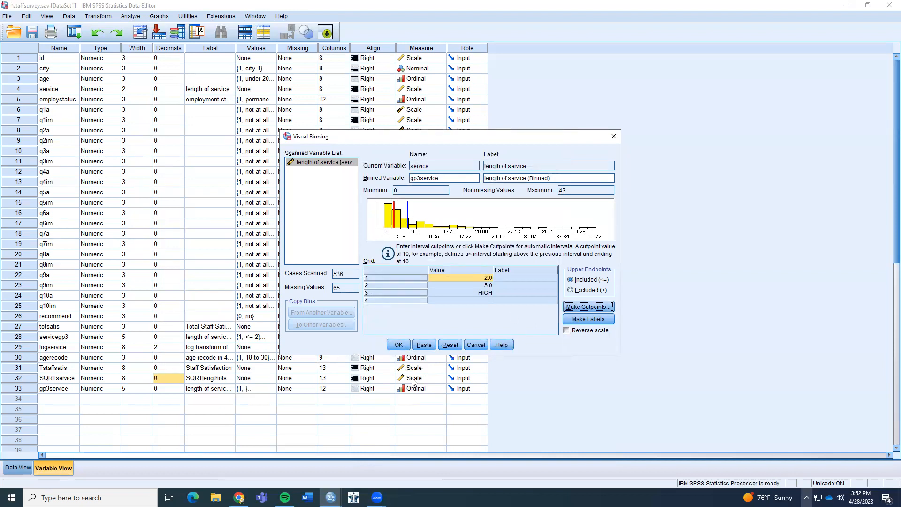
Step: Create the binned variable, replacing the existing gp3service, and view the length of service grp 3 frequency table in the output
click(399, 346)
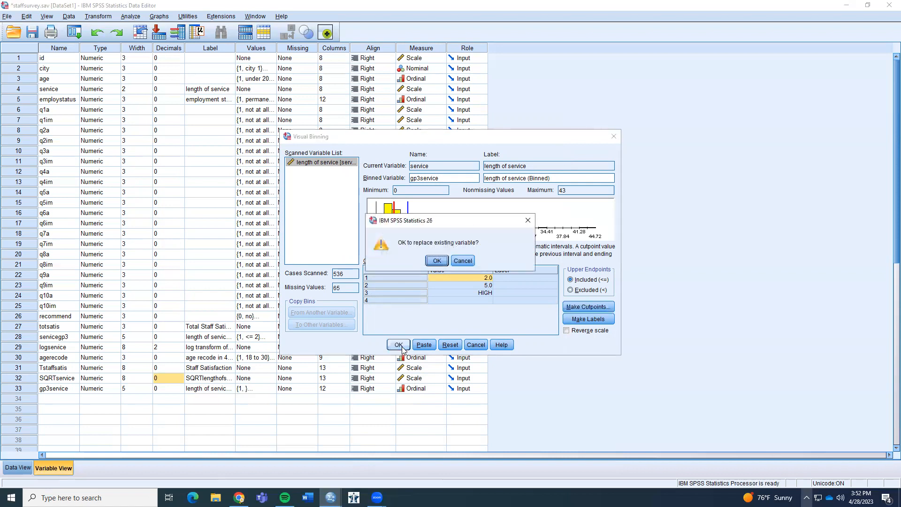
click(436, 261)
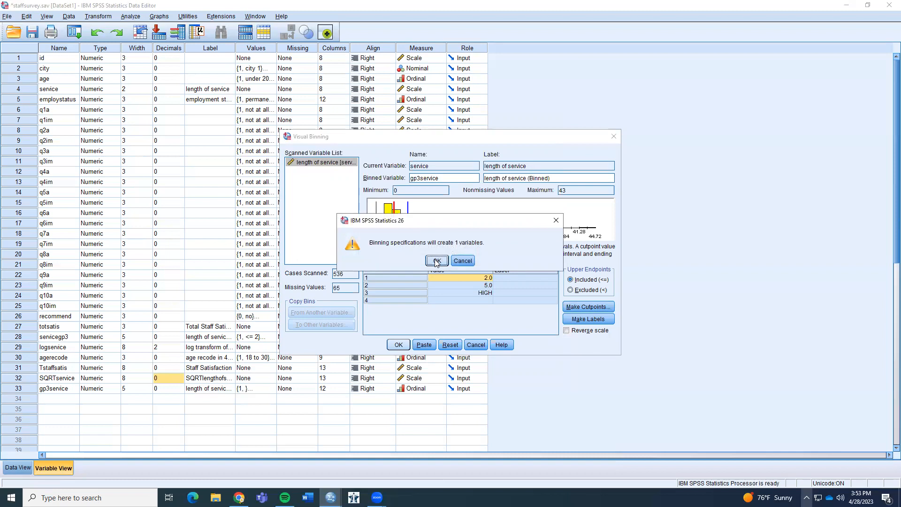
click(436, 261)
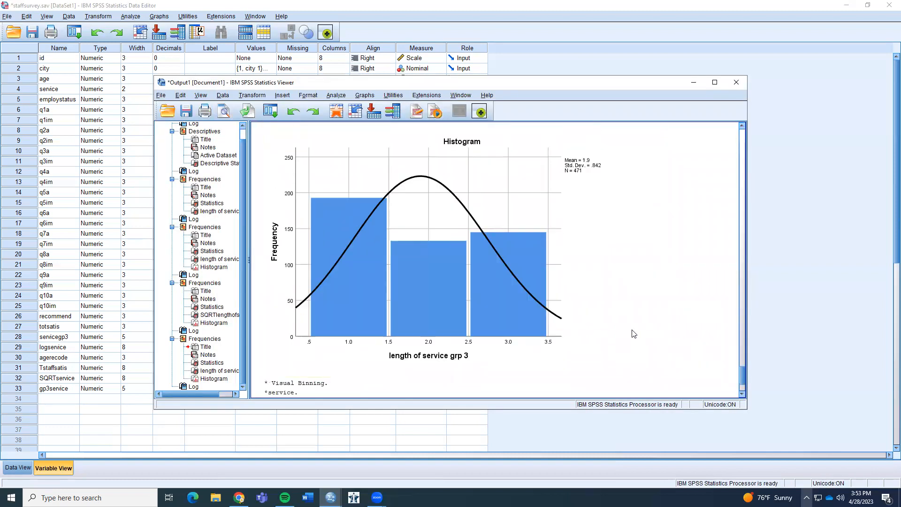
scroll(632, 335, up, 2)
scroll(475, 352, up, 3)
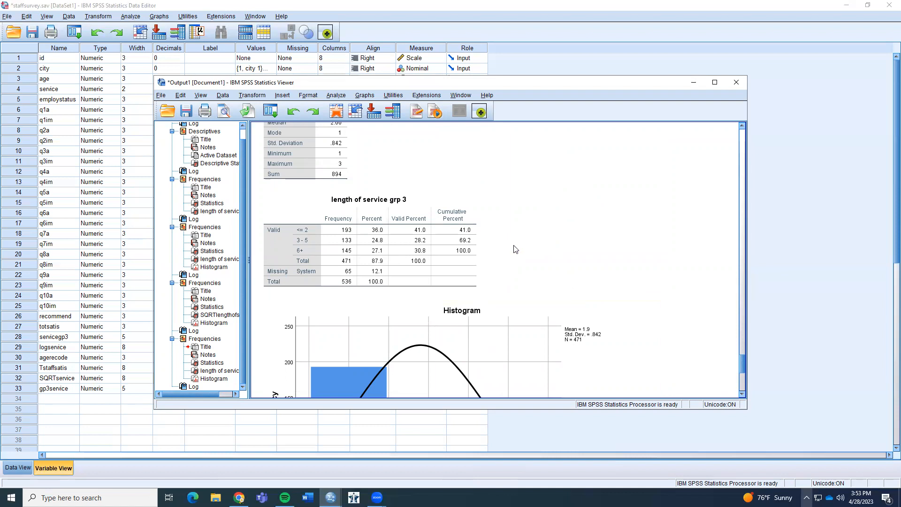
Step: Examine the Statistics table and the frequency table for length of service grp 3 in the output document
scroll(515, 253, up, 2)
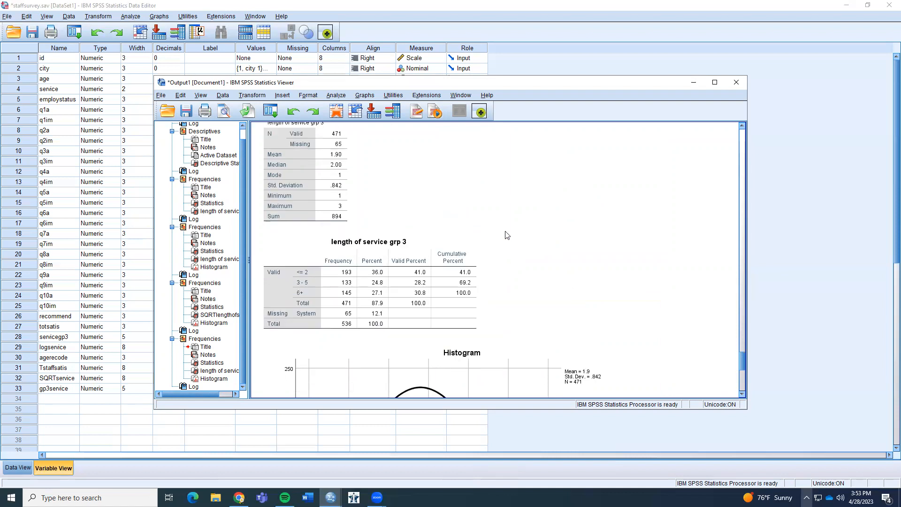
scroll(507, 236, up, 2)
click(337, 178)
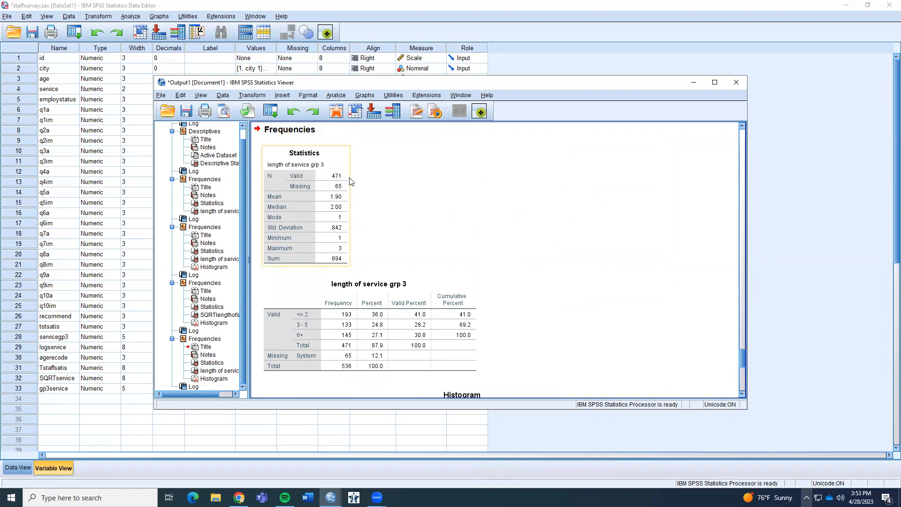
click(397, 191)
scroll(413, 221, down, 2)
click(408, 294)
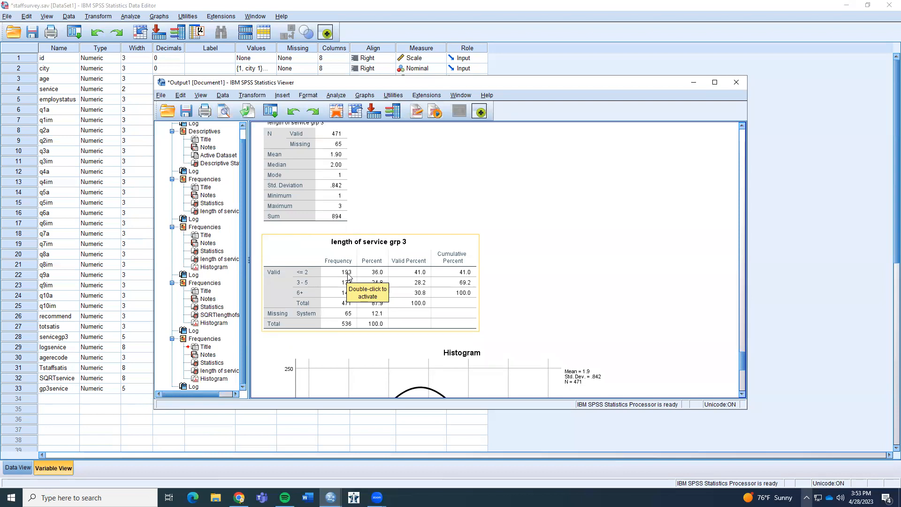
click(511, 250)
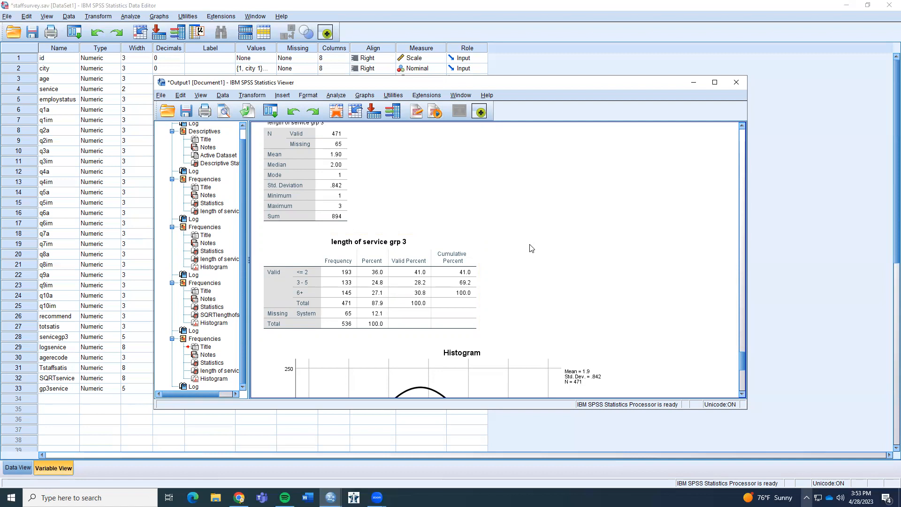
click(421, 272)
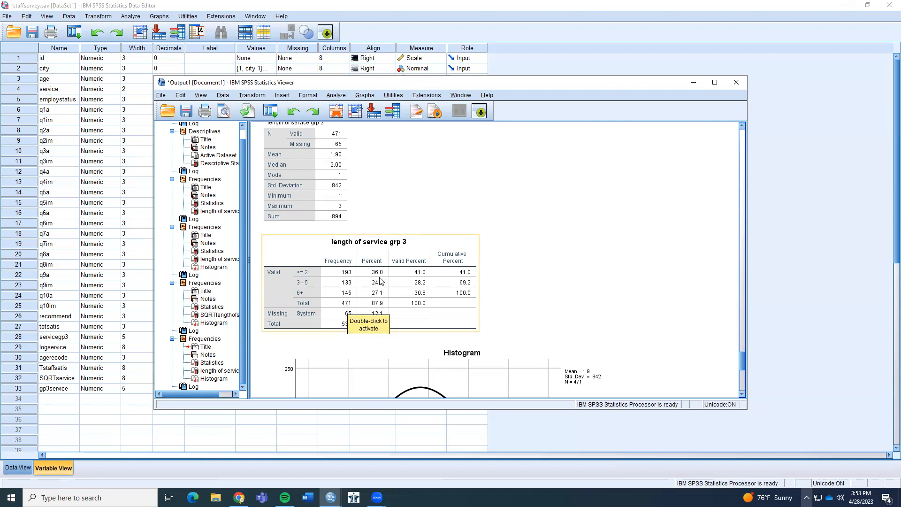
click(598, 283)
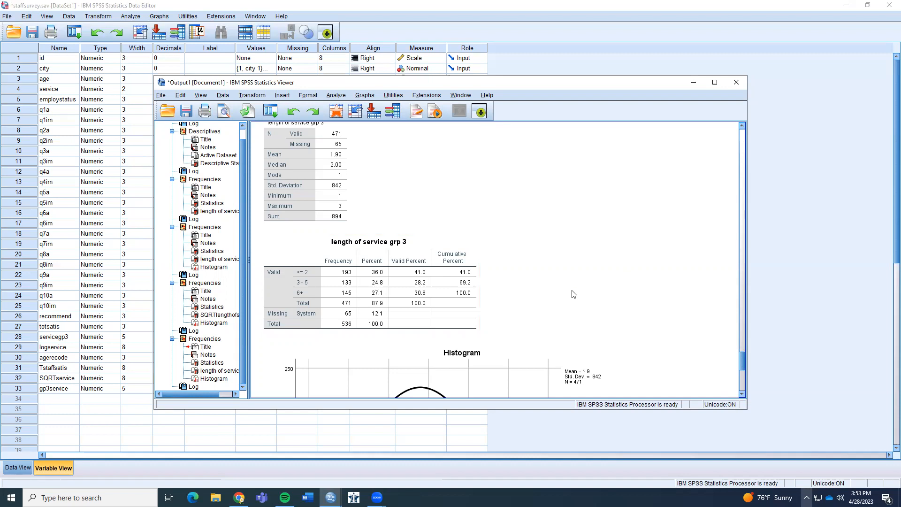
Step: Review the length of service grp 3 histogram and the Visual Binning syntax log, and put the output window away
scroll(574, 294, down, 3)
scroll(574, 294, down, 3)
scroll(574, 294, down, 2)
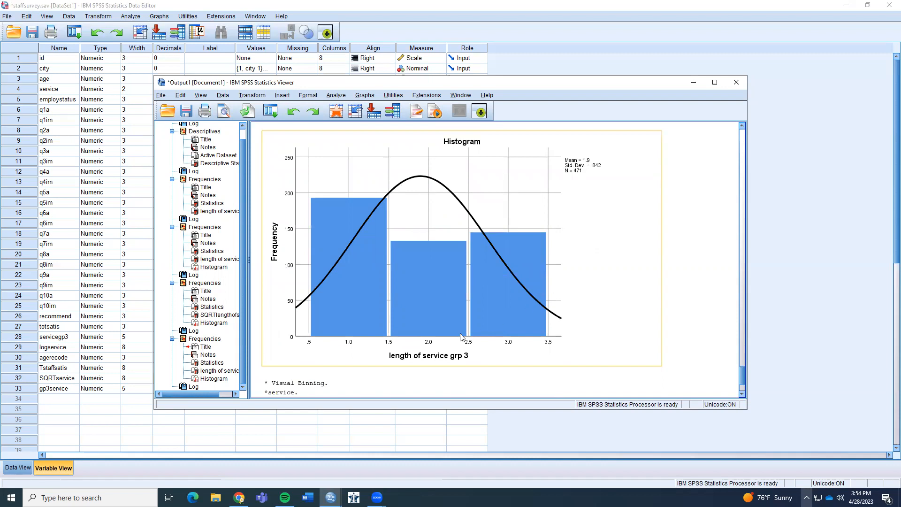
scroll(439, 276, down, 3)
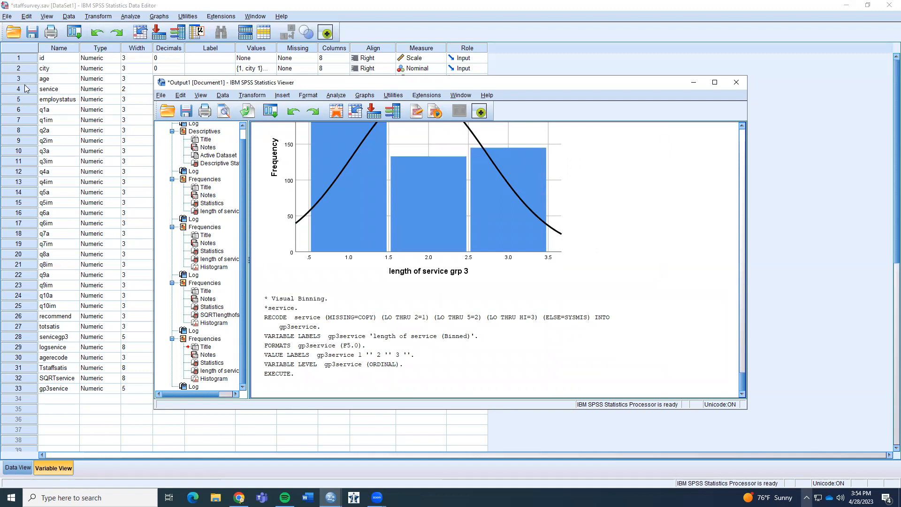
click(693, 83)
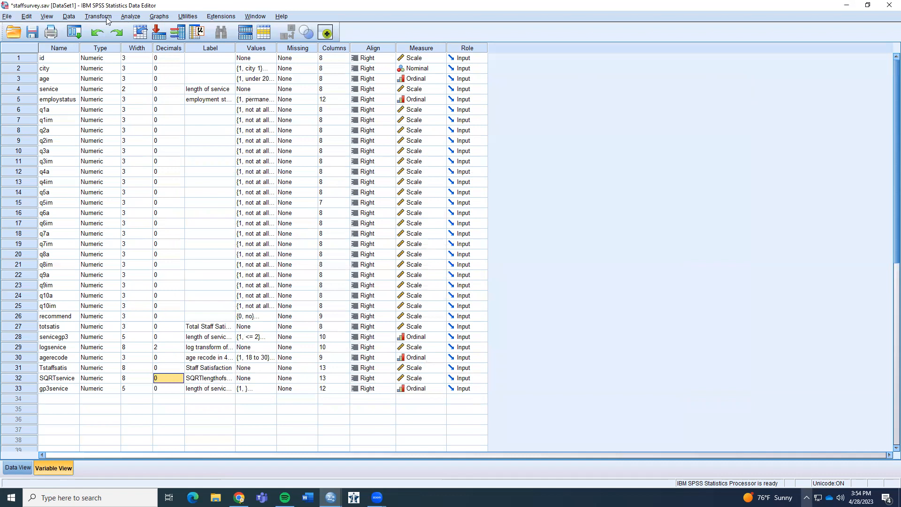
Step: Start a Frequencies analysis and add length of service grp 3 as its variable
click(136, 18)
mouse_move(140, 42)
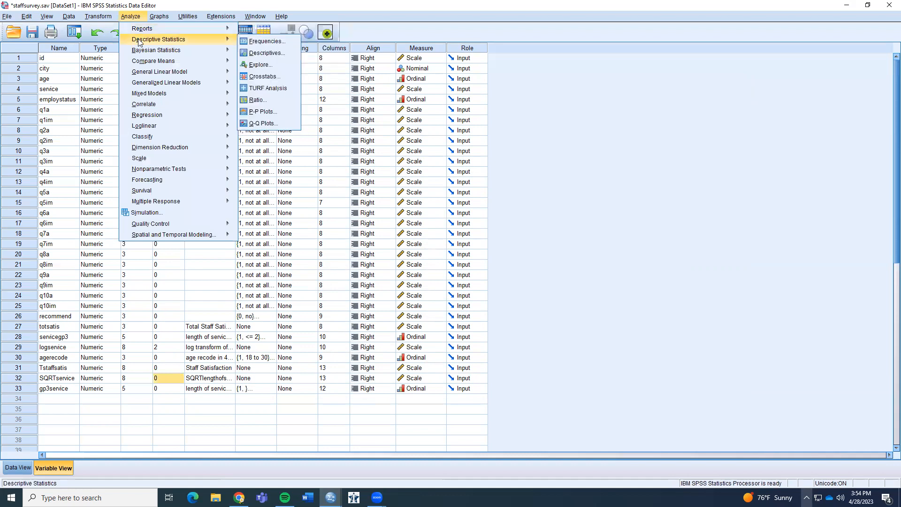
mouse_move(234, 48)
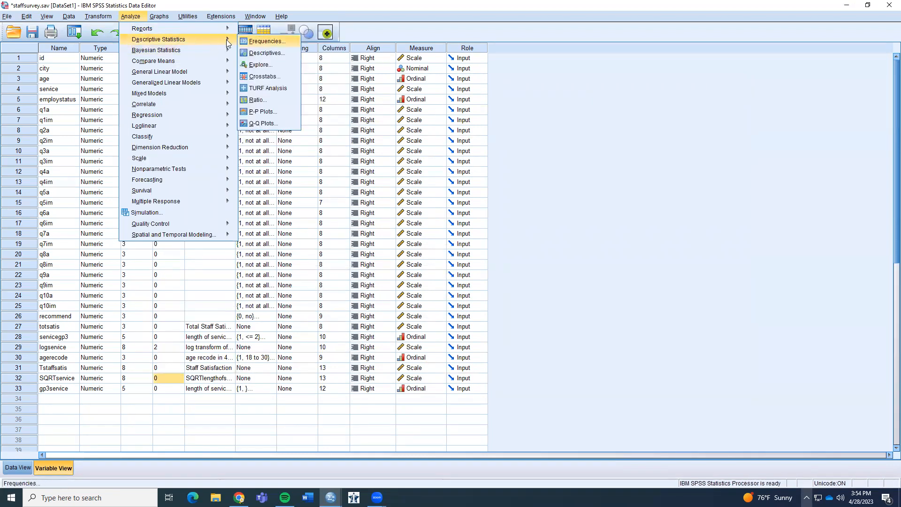
click(260, 41)
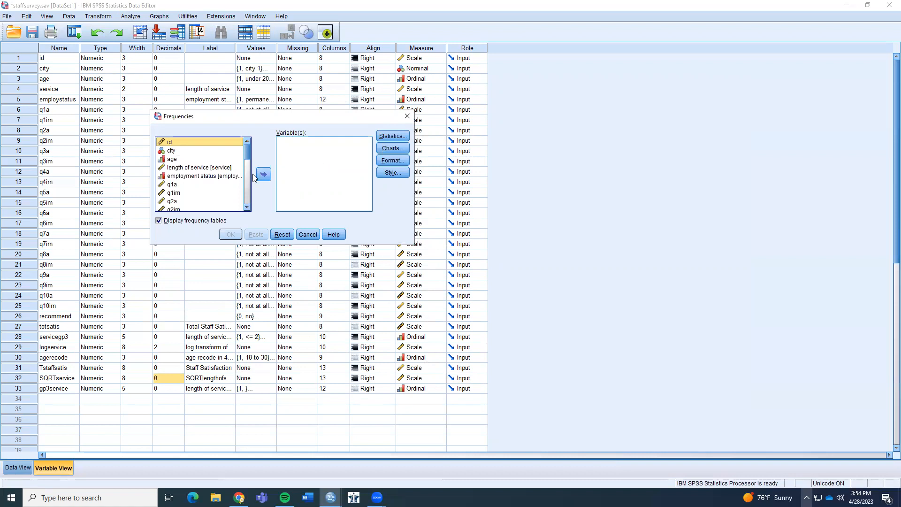
scroll(253, 183, down, 5)
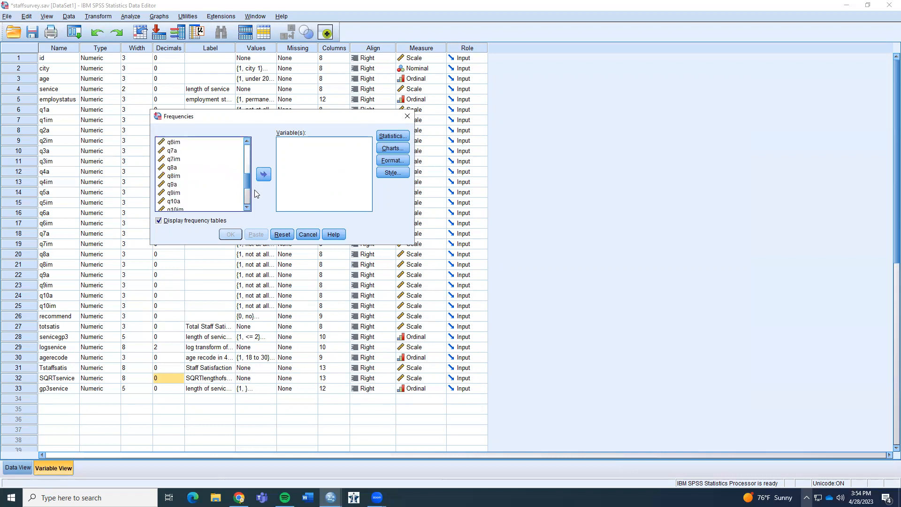
click(247, 209)
click(247, 209)
click(248, 209)
click(247, 209)
click(248, 209)
click(247, 209)
click(247, 210)
click(247, 209)
click(247, 209)
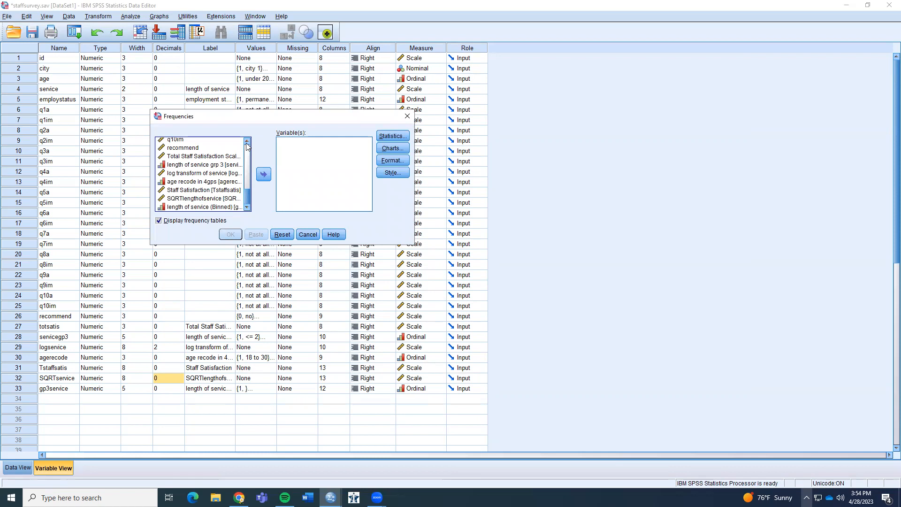
drag(247, 147, 247, 146)
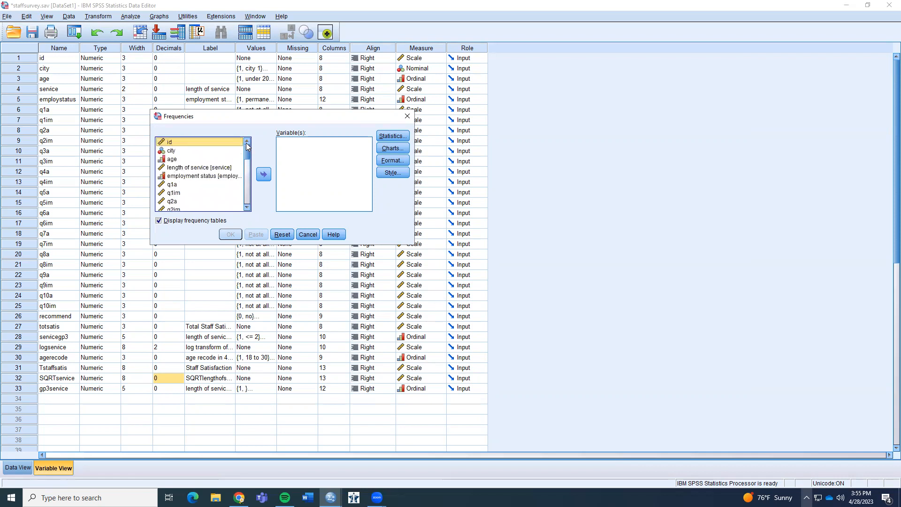
click(247, 207)
drag(247, 208, 248, 207)
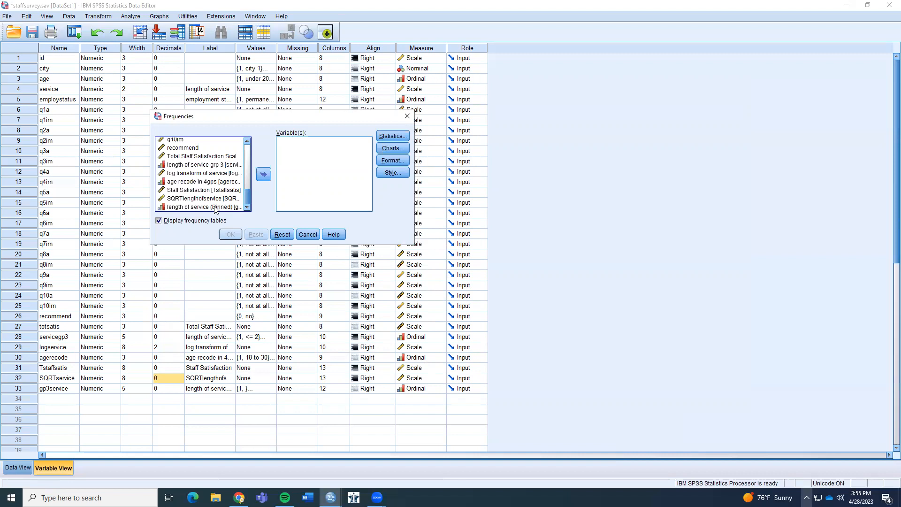
click(210, 165)
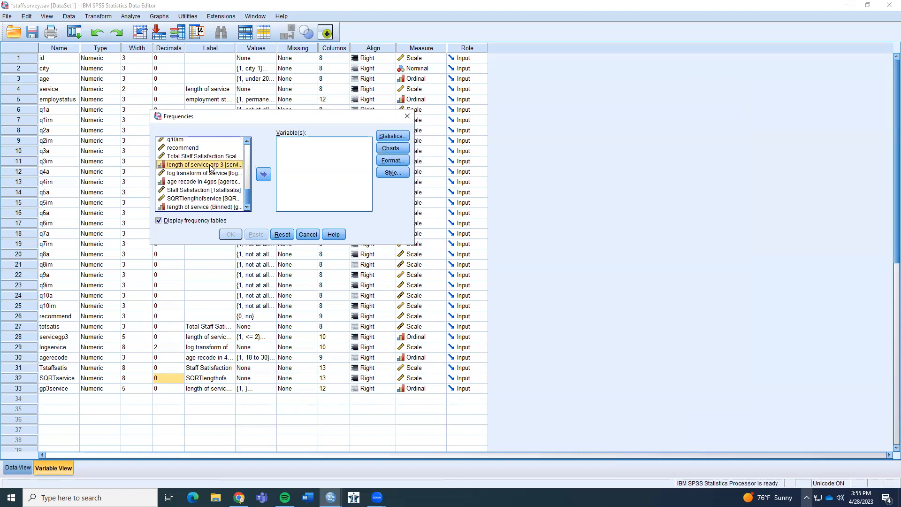
click(263, 175)
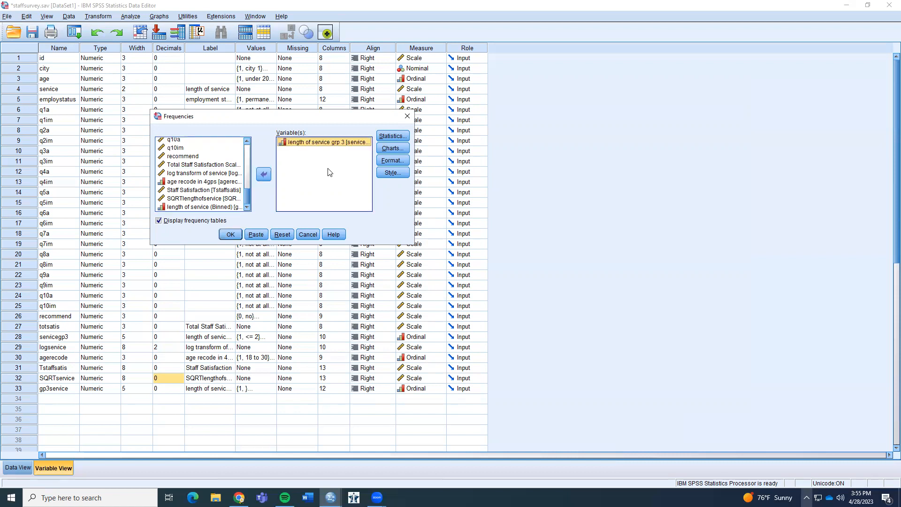
Step: Request a histogram with a normal curve for the frequencies and run the analysis
click(391, 149)
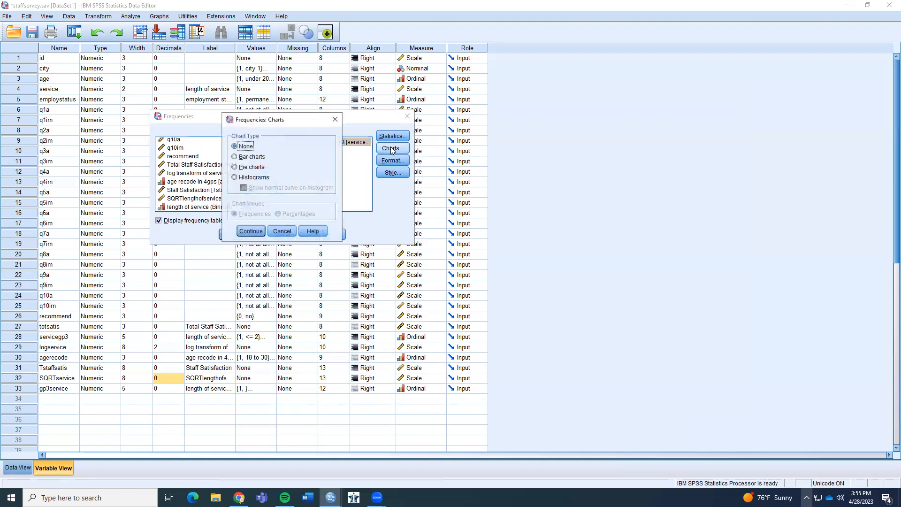
click(234, 179)
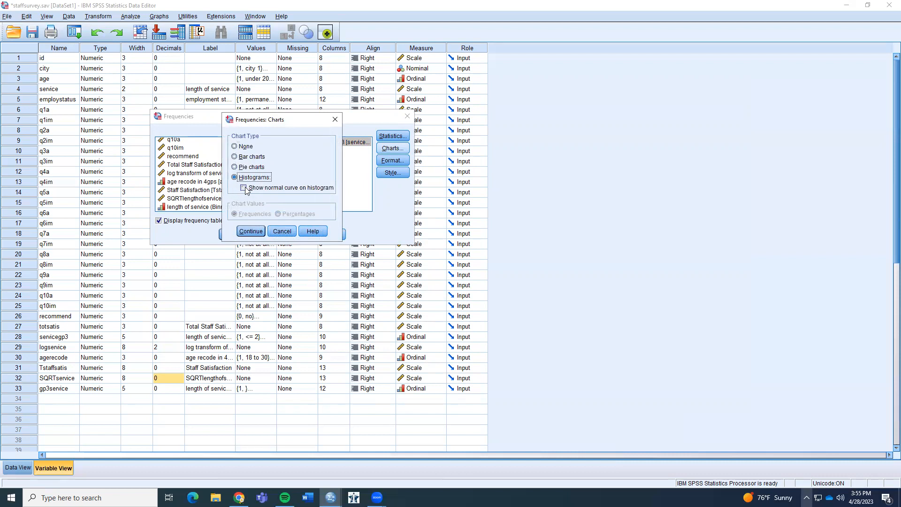
click(244, 188)
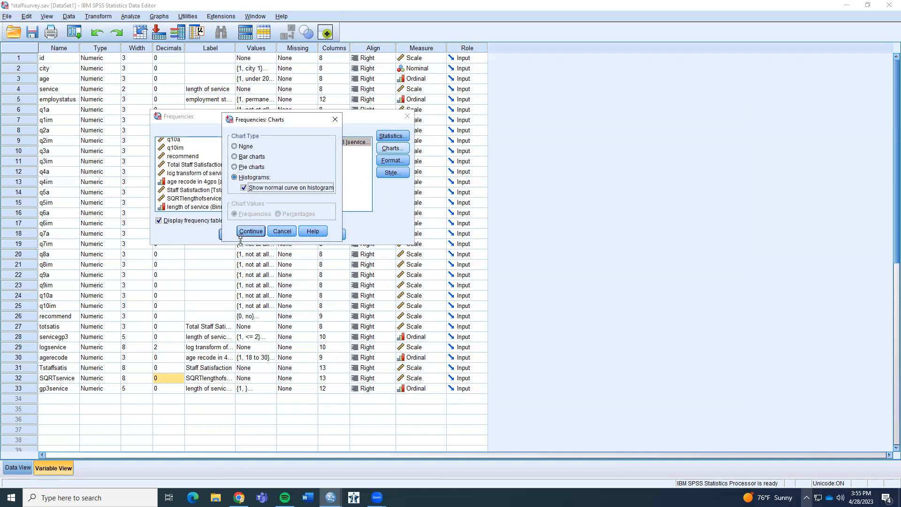
click(250, 232)
click(230, 239)
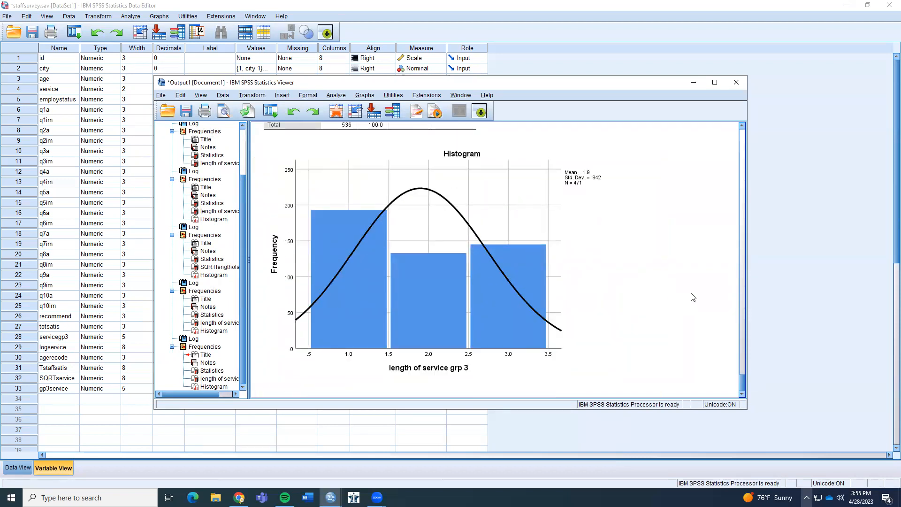
Step: Examine the new histogram and frequency table for length of service grp 3 at the end of the output
scroll(692, 296, up, 3)
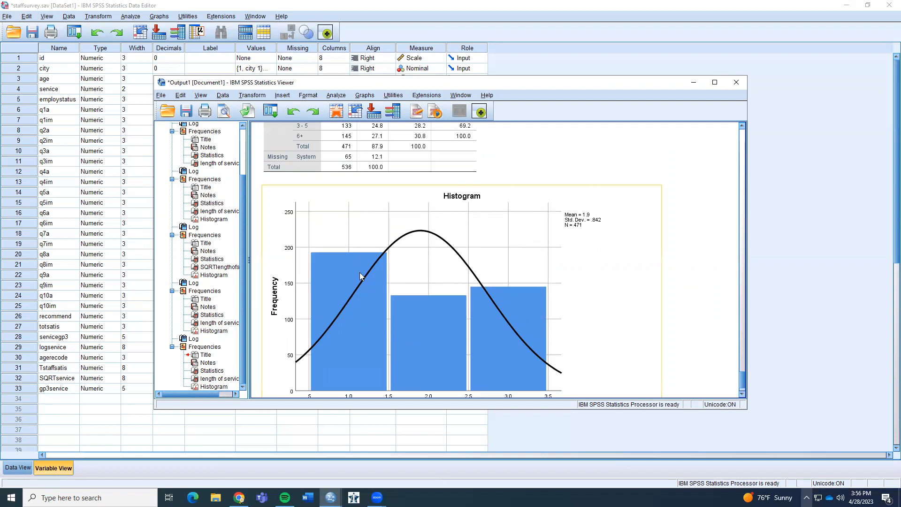
scroll(343, 289, down, 3)
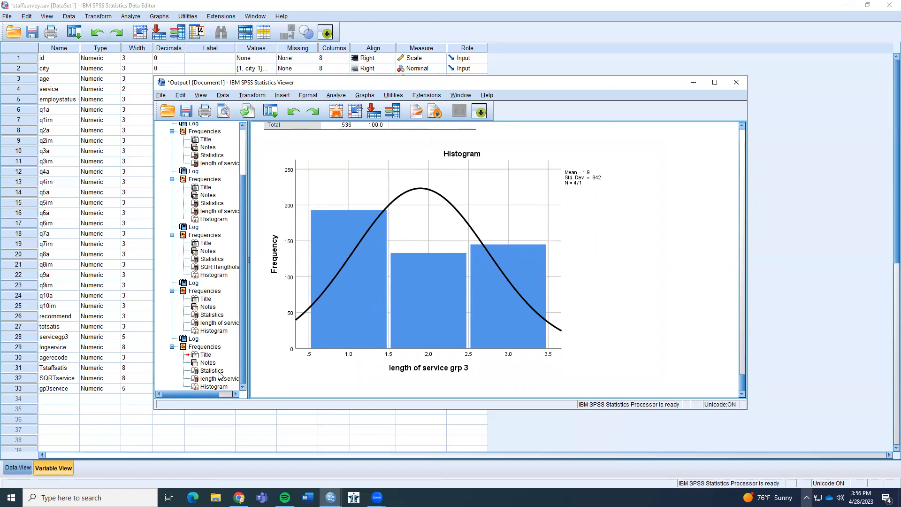
click(411, 331)
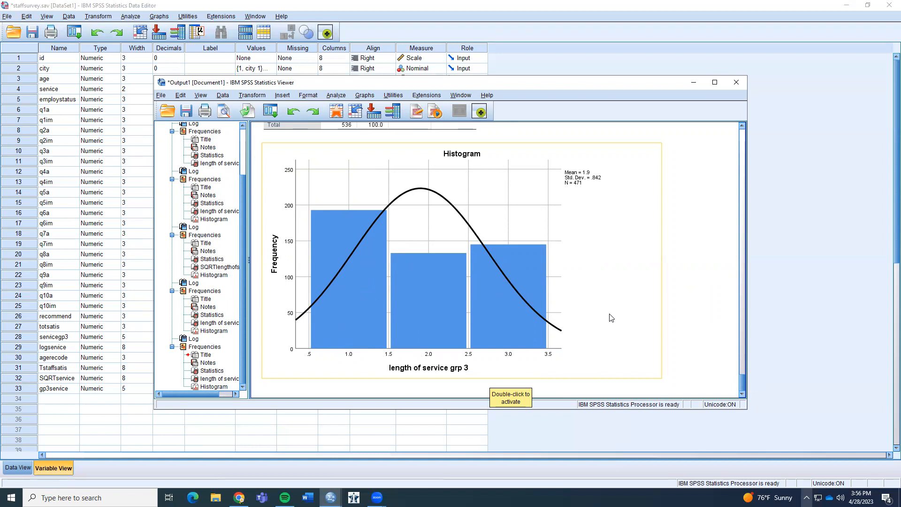
scroll(508, 306, up, 3)
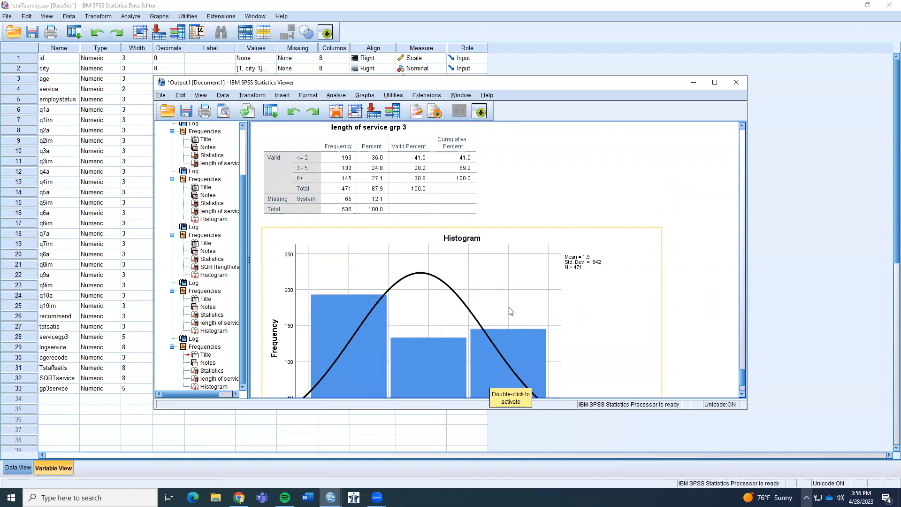
scroll(510, 310, up, 2)
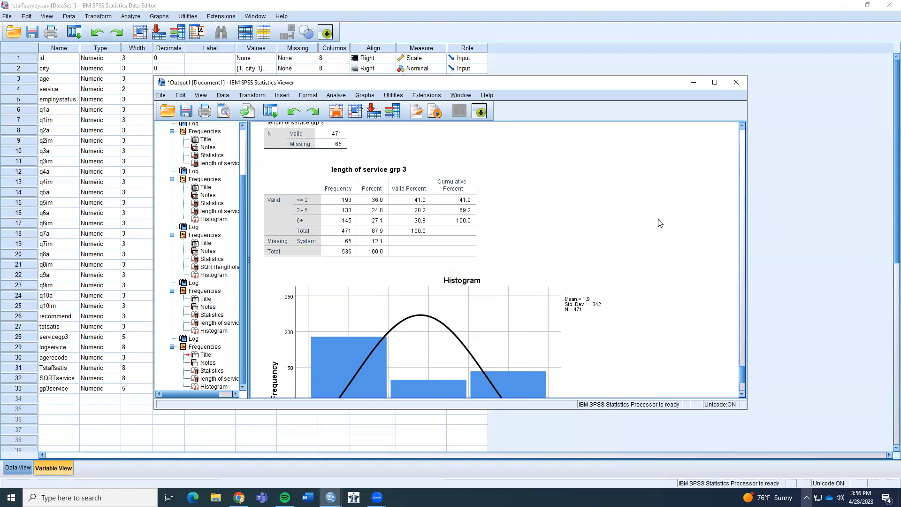
click(645, 19)
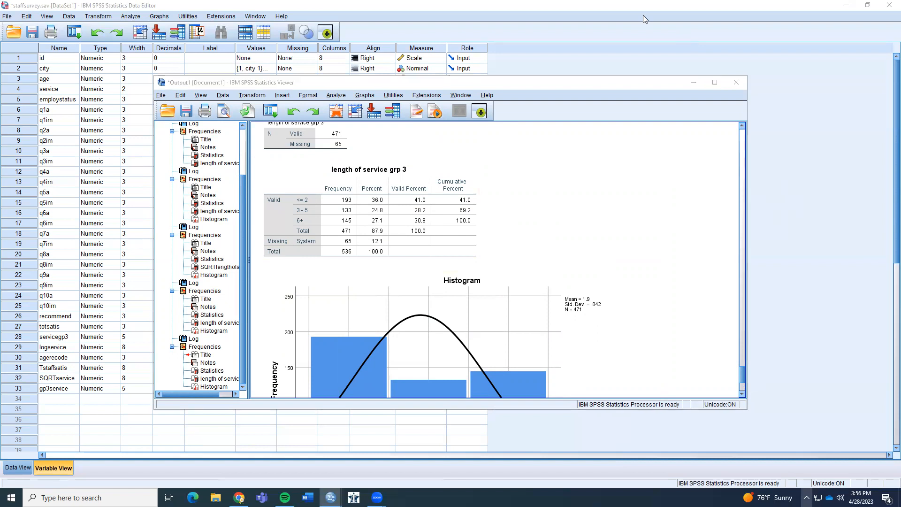